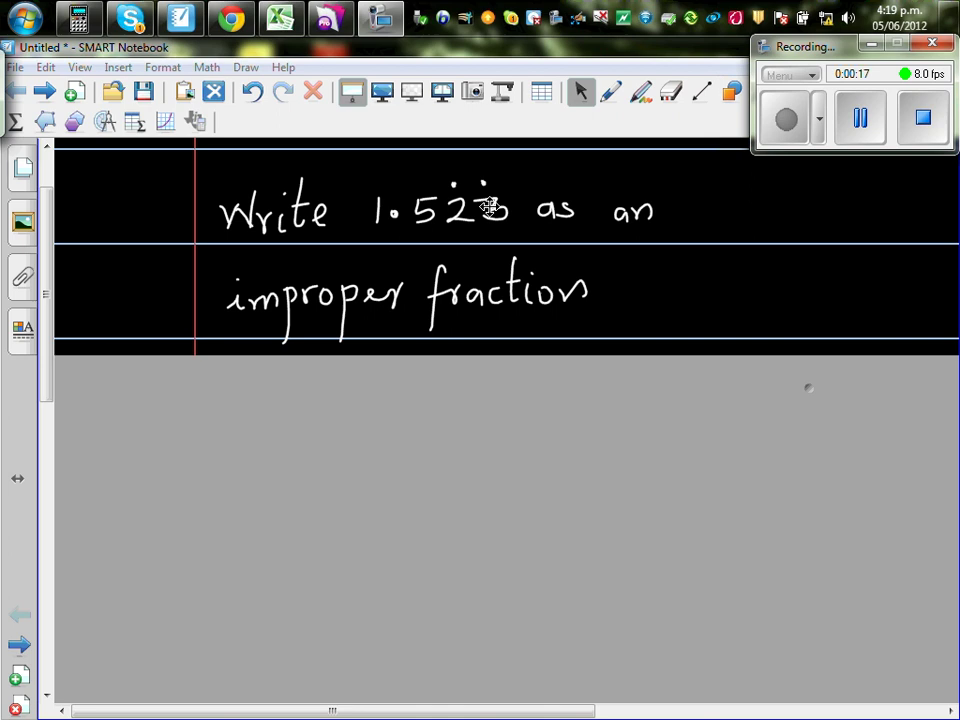
# Select the freehand Pen tool and close its style bar, ready to write below the question
pyautogui.click(609, 93)
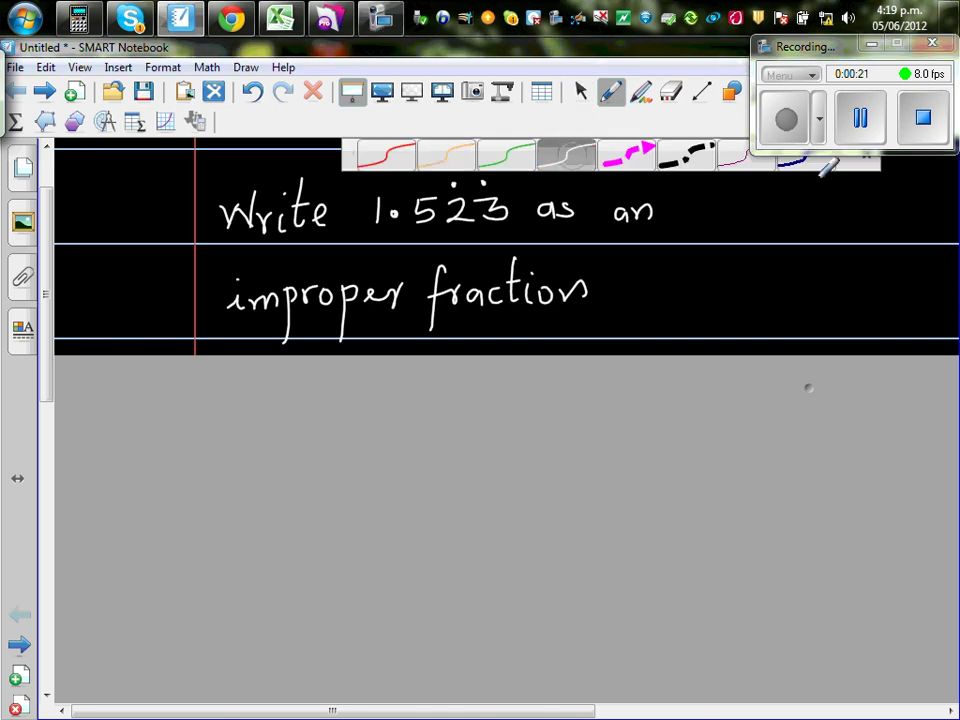
pyautogui.click(866, 156)
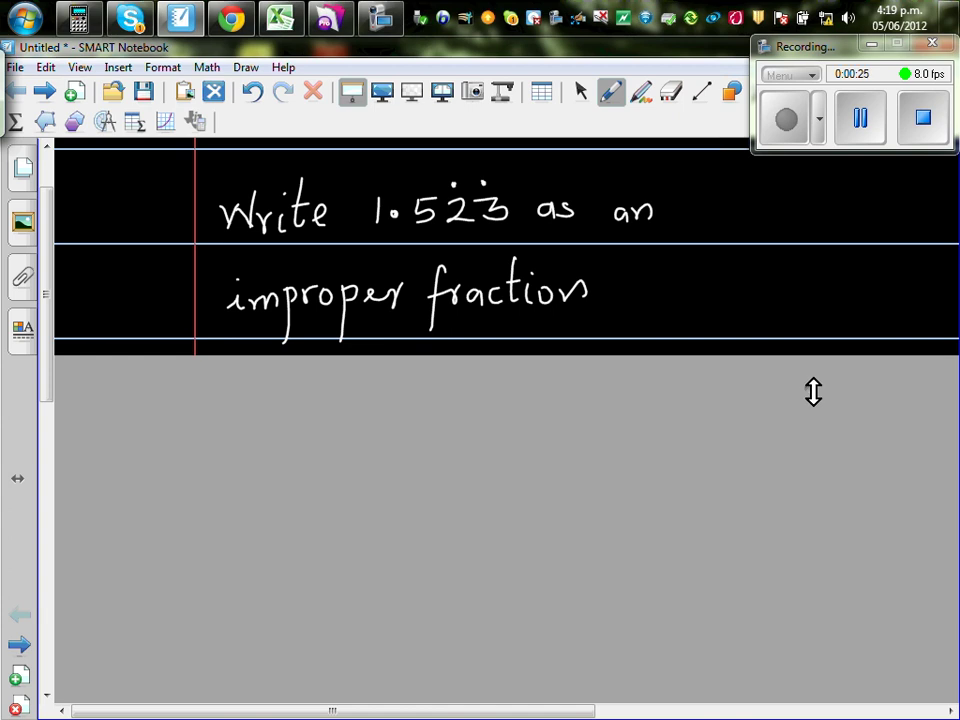
# Extend the page and write Let x = 1.523 recurring and its expansion 1.5232323… in red
pyautogui.moveTo(813, 391); pyautogui.dragTo(808, 489)
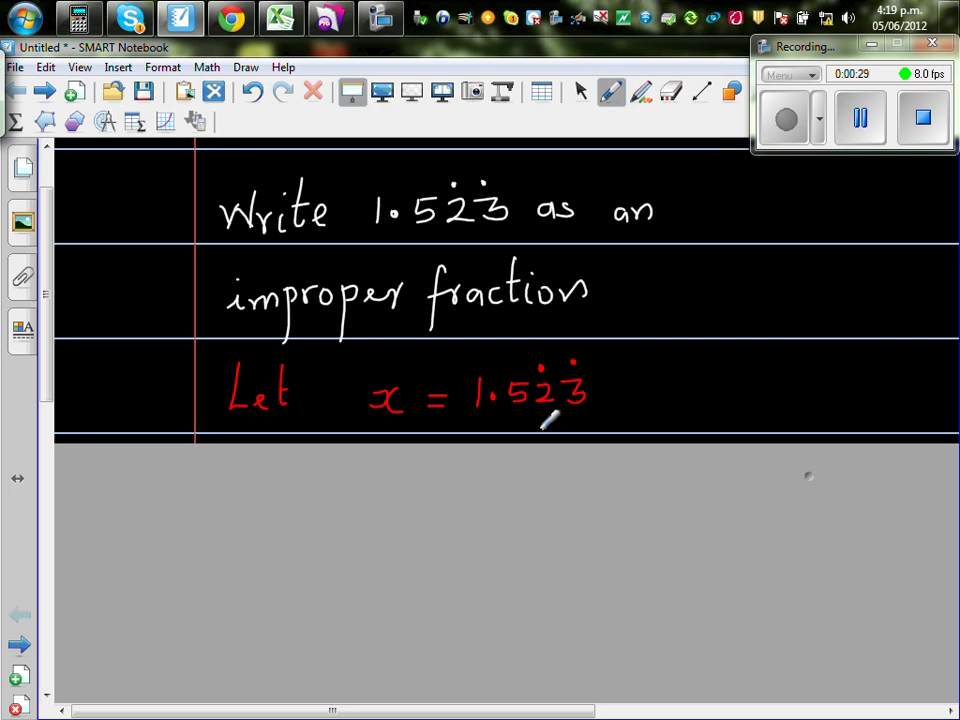
pyautogui.moveTo(46, 320); pyautogui.dragTo(47, 382)
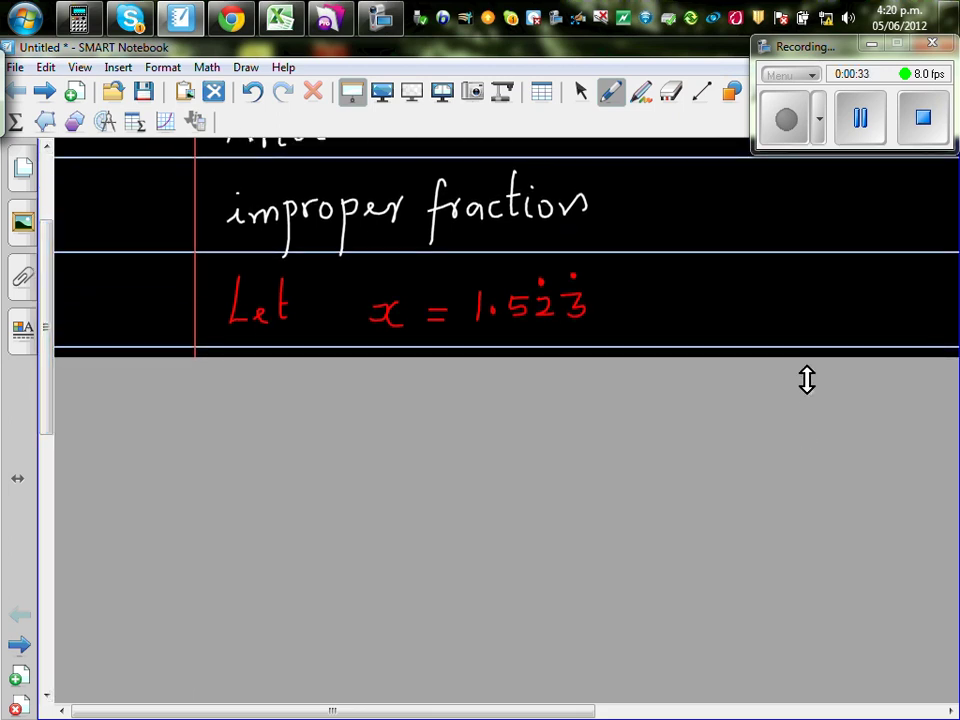
pyautogui.moveTo(814, 394); pyautogui.dragTo(813, 491)
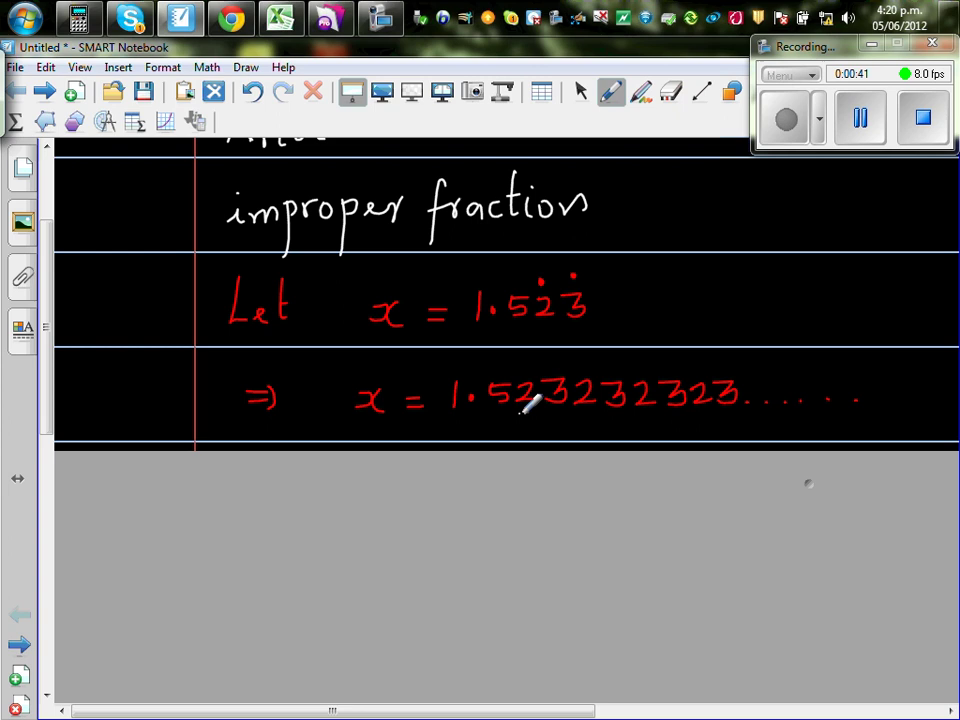
# Underline the repeating 23 groups and extend the page for 10x = 15.23232323…
pyautogui.moveTo(519, 412); pyautogui.dragTo(745, 413)
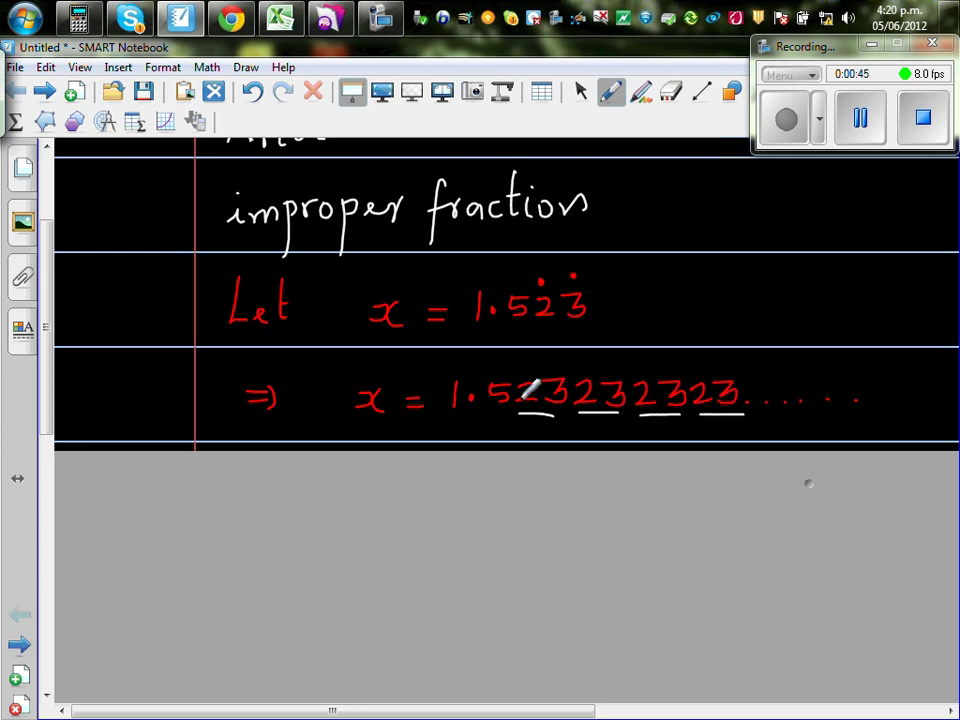
pyautogui.moveTo(45, 328); pyautogui.dragTo(50, 410)
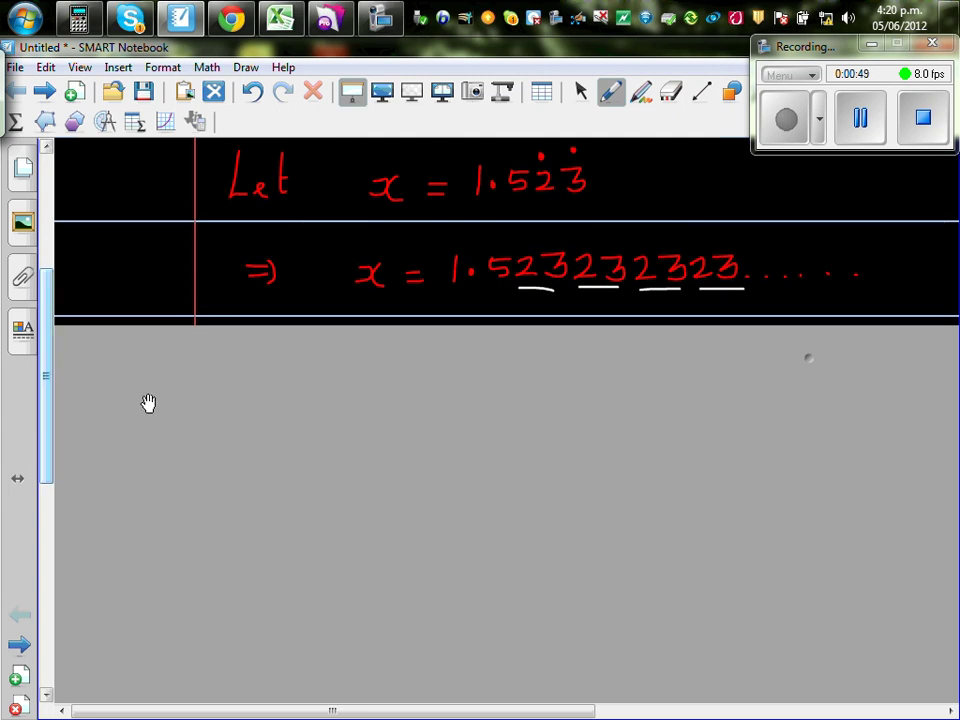
pyautogui.moveTo(812, 351); pyautogui.dragTo(810, 441)
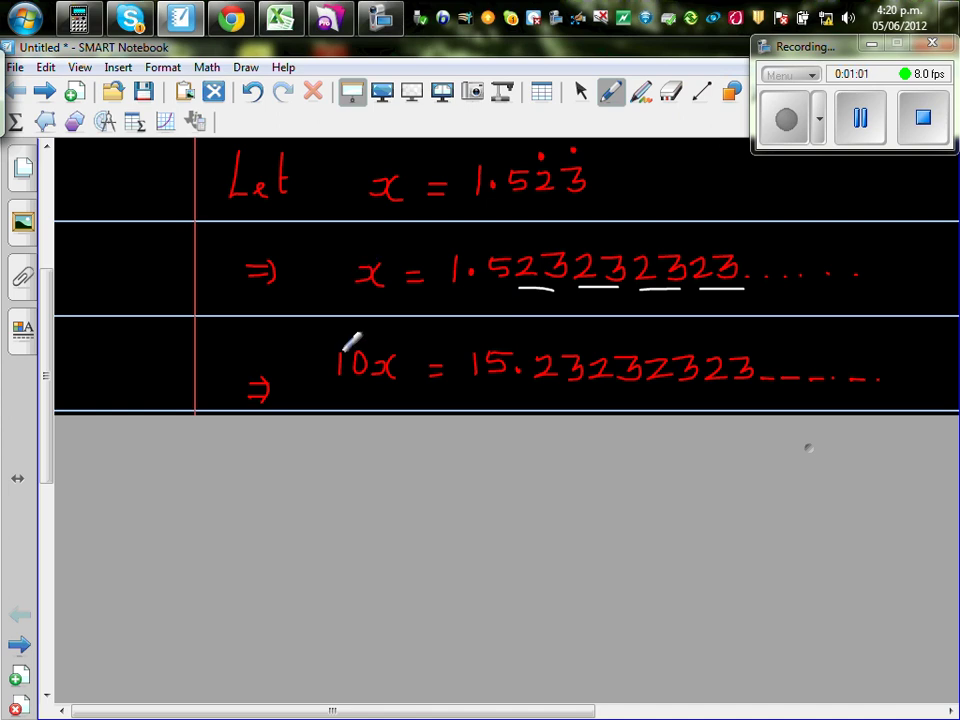
# Draw curved arrows on both sides from the x line to the 10x line, labelled 10× and ×10
pyautogui.moveTo(336, 270); pyautogui.dragTo(324, 330)
pyautogui.moveTo(287, 291); pyautogui.dragTo(298, 303)
pyautogui.moveTo(298, 290)
pyautogui.mouseDown()
pyautogui.moveTo(287, 304)
pyautogui.moveTo(247, 310)
pyautogui.moveTo(263, 292)
pyautogui.mouseUp()
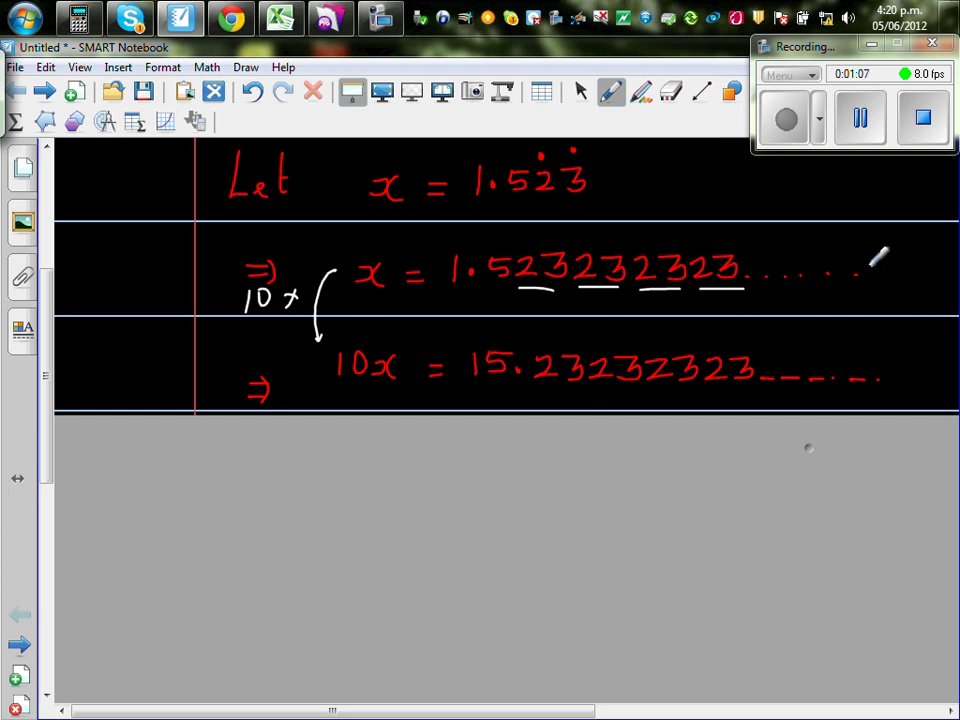
pyautogui.moveTo(866, 266)
pyautogui.mouseDown()
pyautogui.moveTo(885, 326)
pyautogui.moveTo(876, 343)
pyautogui.mouseUp()
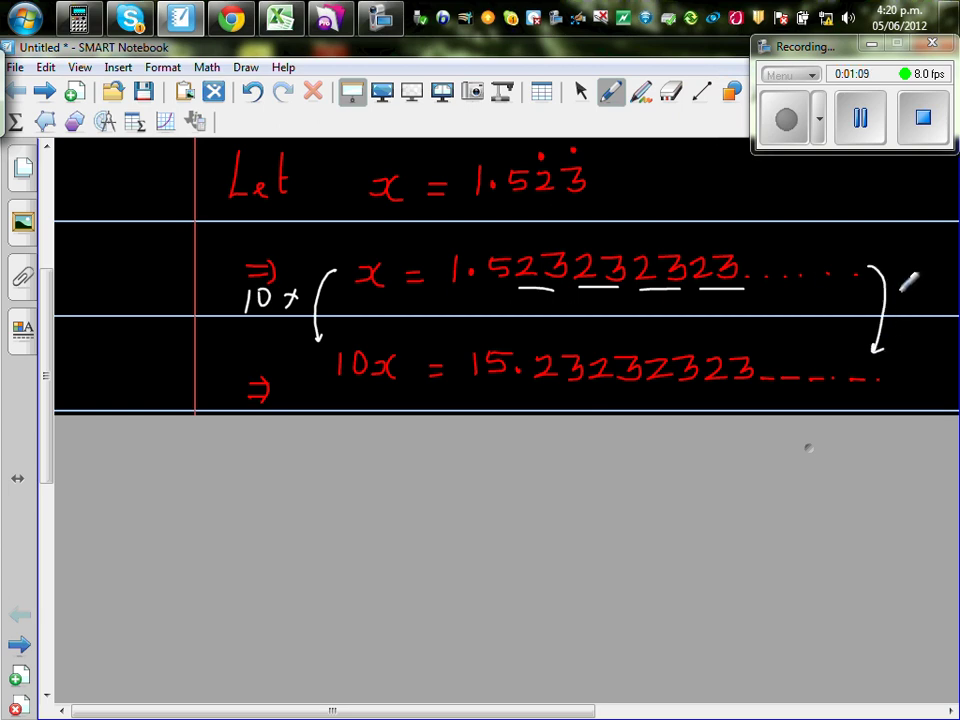
pyautogui.moveTo(892, 287); pyautogui.dragTo(902, 299)
pyautogui.moveTo(902, 287)
pyautogui.mouseDown()
pyautogui.moveTo(892, 299)
pyautogui.moveTo(928, 274)
pyautogui.mouseUp()
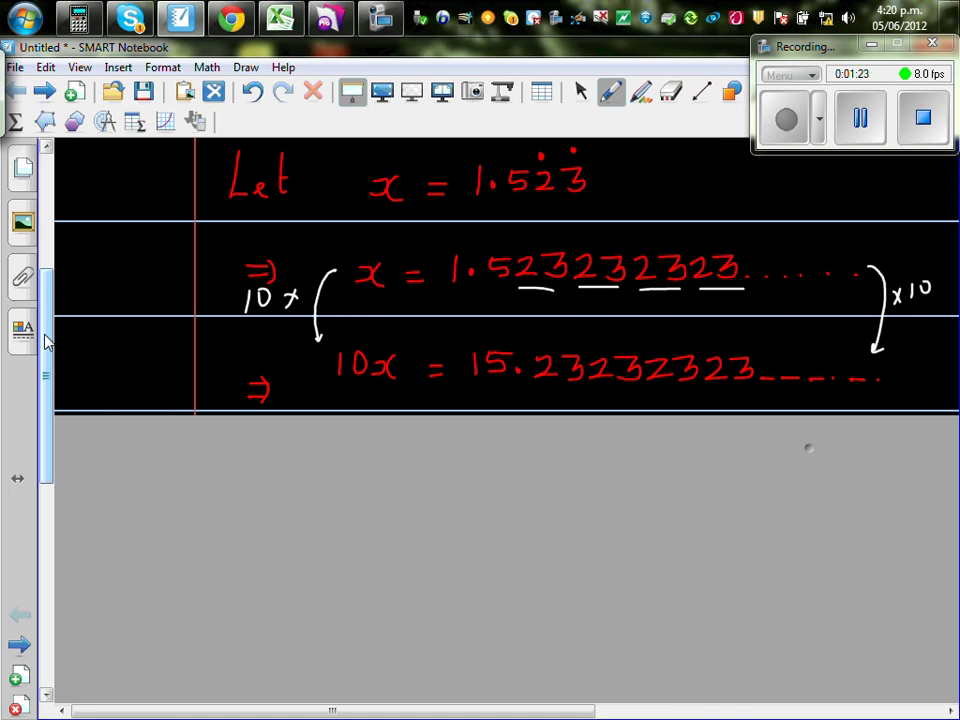
# Extend the page for 1000x = 1523.232323… and draw 100× and ×100 arrows on both sides from 10x
pyautogui.moveTo(47, 336); pyautogui.dragTo(47, 375)
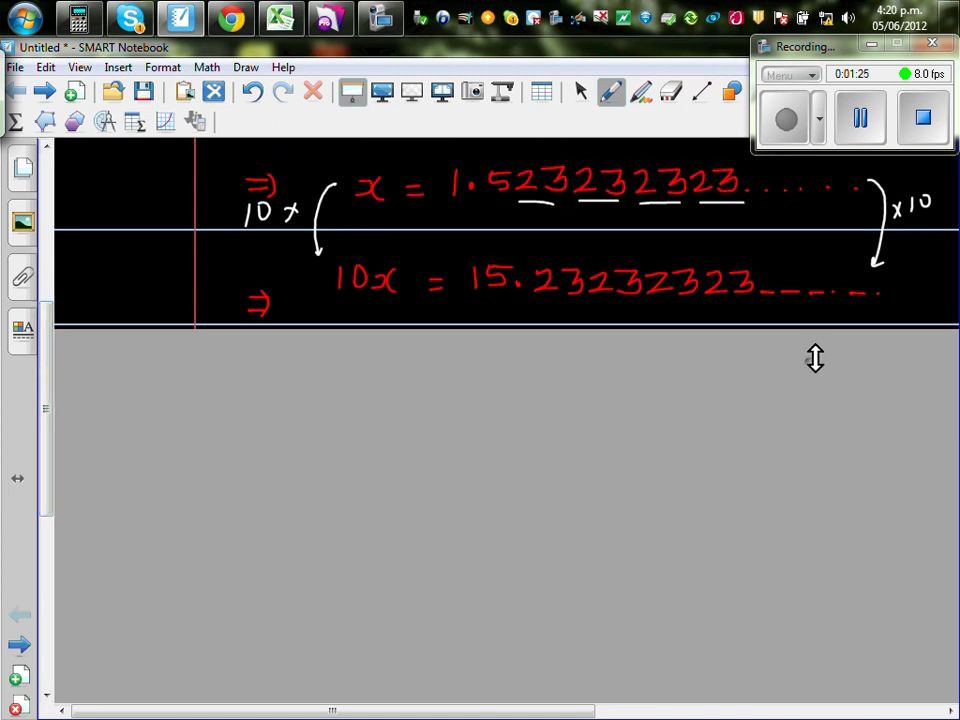
pyautogui.moveTo(795, 363); pyautogui.dragTo(795, 452)
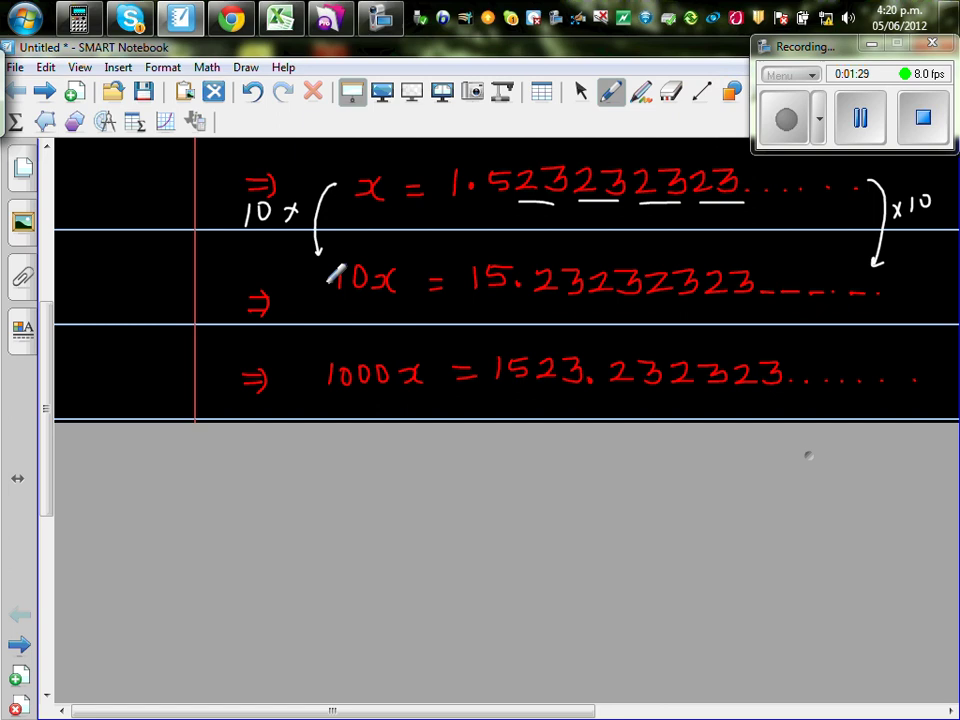
pyautogui.moveTo(328, 283); pyautogui.dragTo(317, 358)
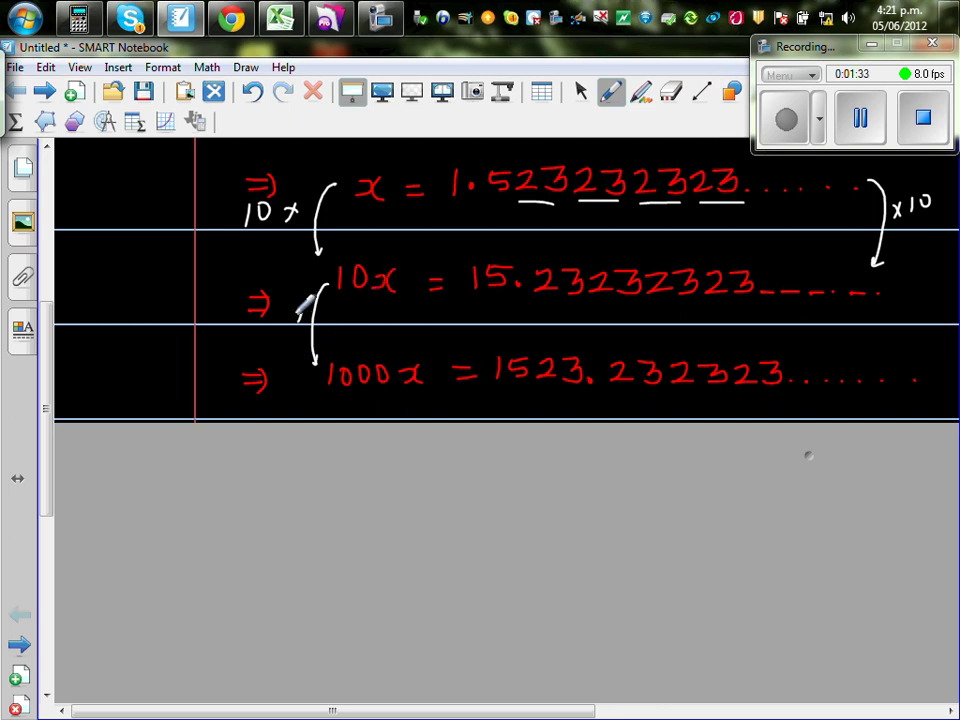
pyautogui.moveTo(294, 309)
pyautogui.mouseDown()
pyautogui.moveTo(306, 321)
pyautogui.moveTo(282, 331)
pyautogui.mouseUp()
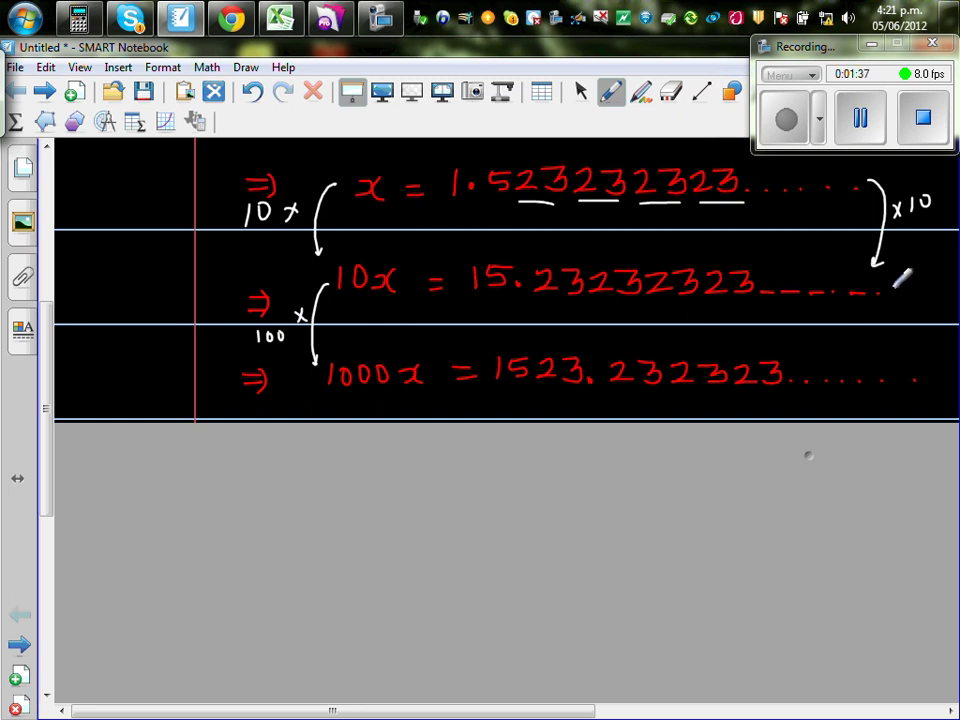
pyautogui.moveTo(890, 286); pyautogui.dragTo(900, 360)
pyautogui.moveTo(906, 301)
pyautogui.mouseDown()
pyautogui.moveTo(917, 315)
pyautogui.moveTo(906, 315)
pyautogui.moveTo(942, 304)
pyautogui.mouseUp()
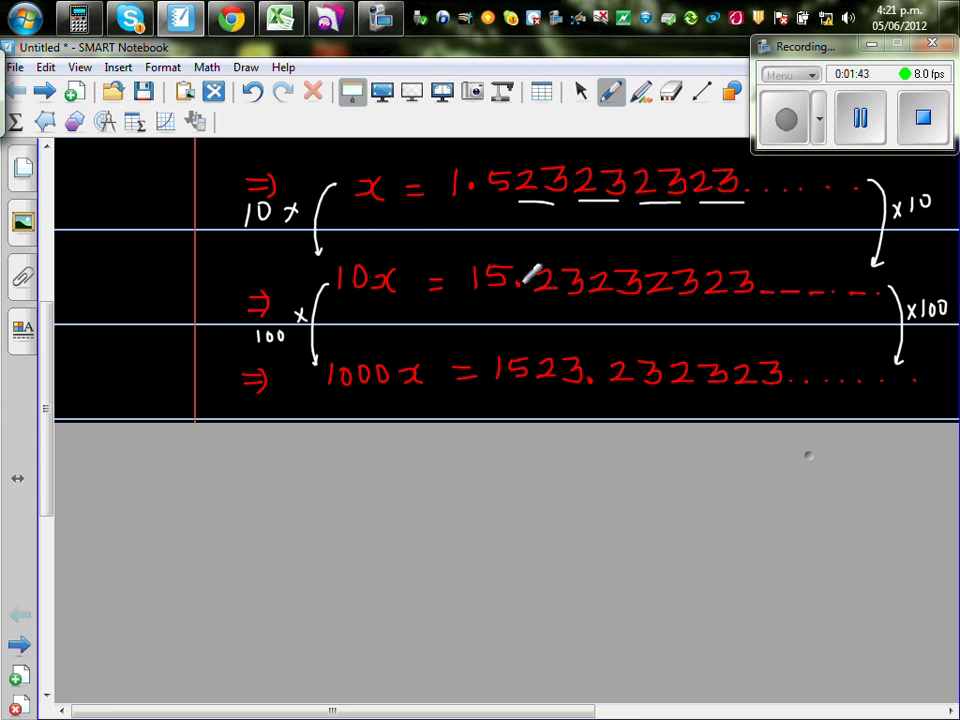
# Draw two arcs after 15 showing the decimal point jumping two places
pyautogui.moveTo(521, 267); pyautogui.dragTo(556, 251)
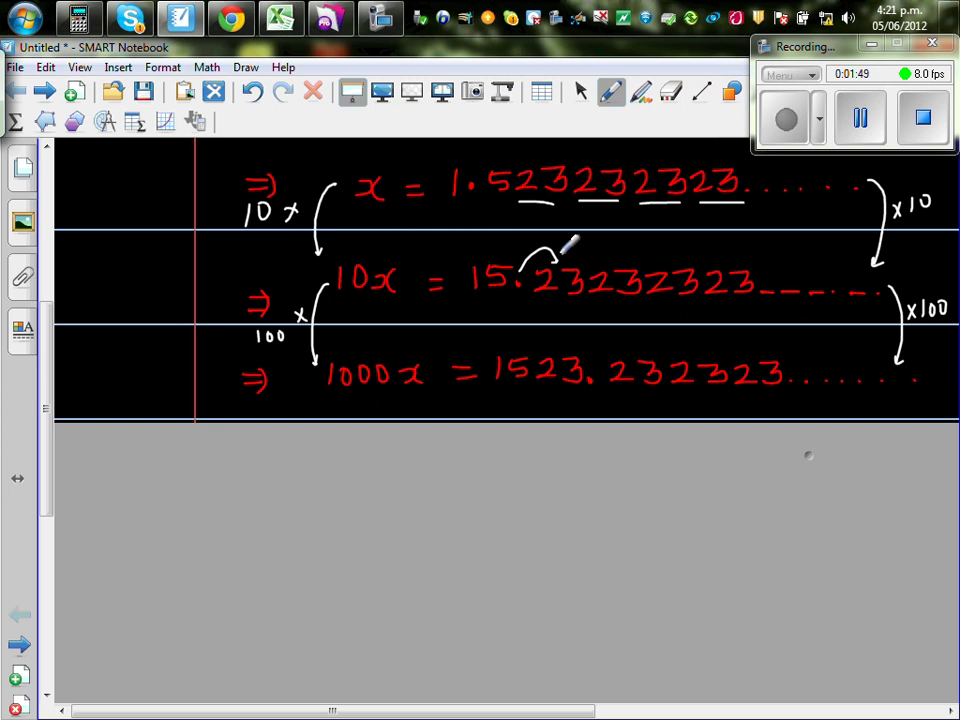
pyautogui.moveTo(556, 252); pyautogui.dragTo(586, 242)
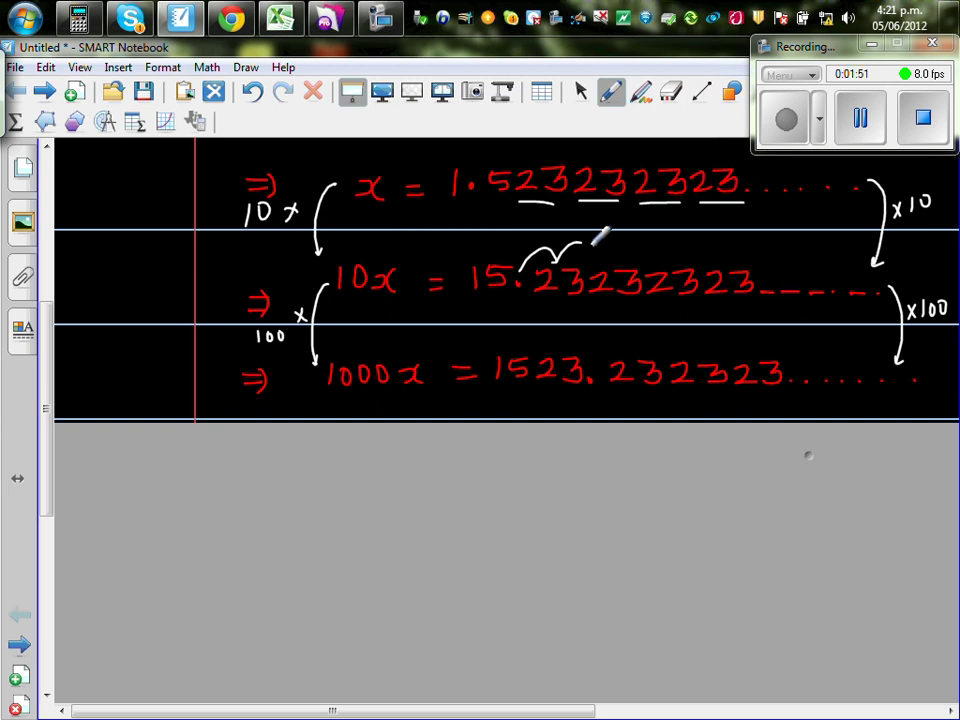
pyautogui.moveTo(593, 240); pyautogui.dragTo(596, 255)
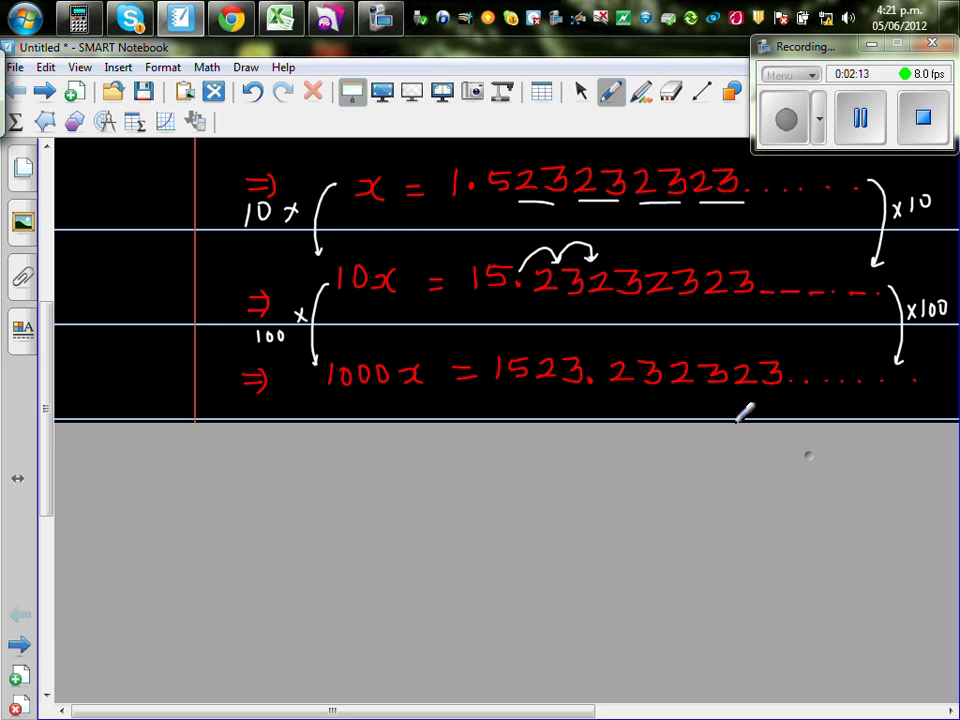
# Extend the page for 1000x − 10x = 1523.2323… − 15.2323… and underline both 2323 decimal blocks
pyautogui.moveTo(808, 456)
pyautogui.mouseDown()
pyautogui.moveTo(808, 403)
pyautogui.moveTo(799, 525)
pyautogui.mouseUp()
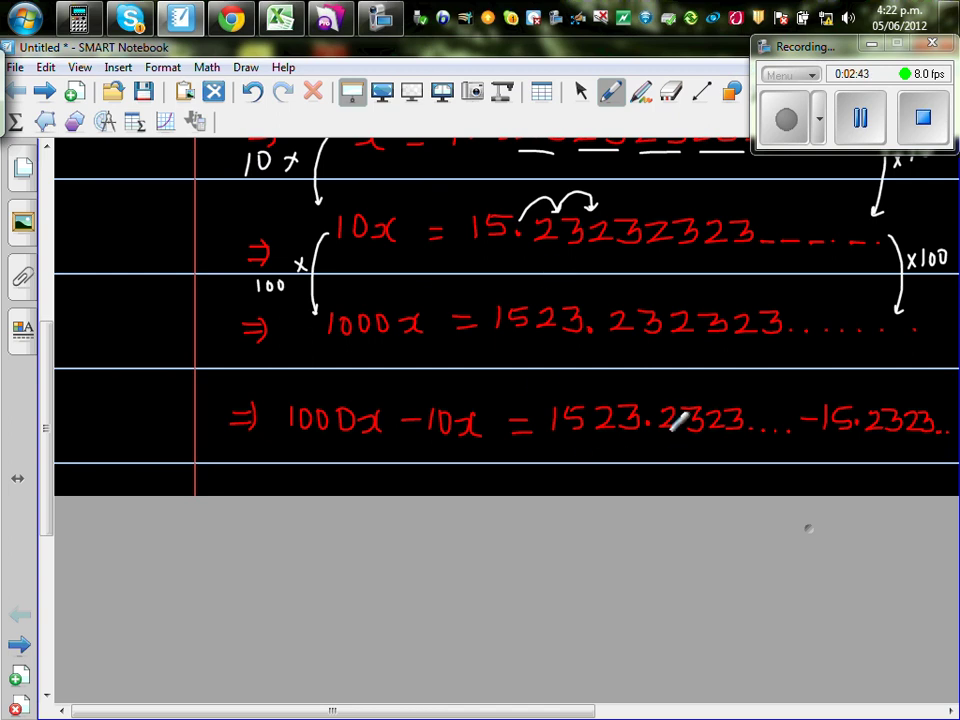
pyautogui.moveTo(661, 434); pyautogui.dragTo(740, 434)
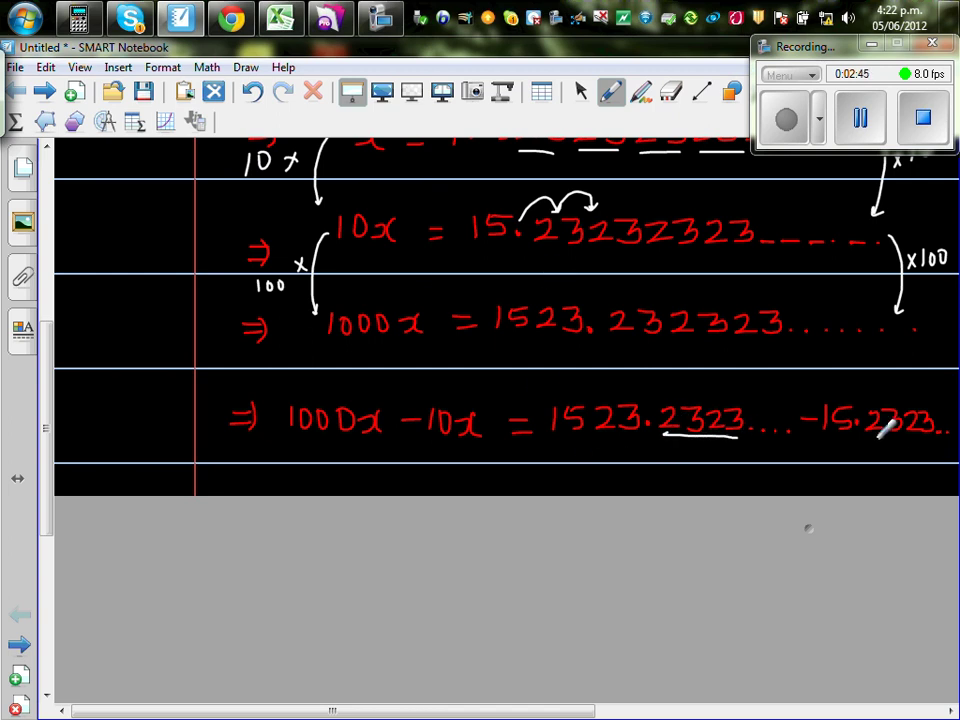
pyautogui.moveTo(866, 437); pyautogui.dragTo(922, 436)
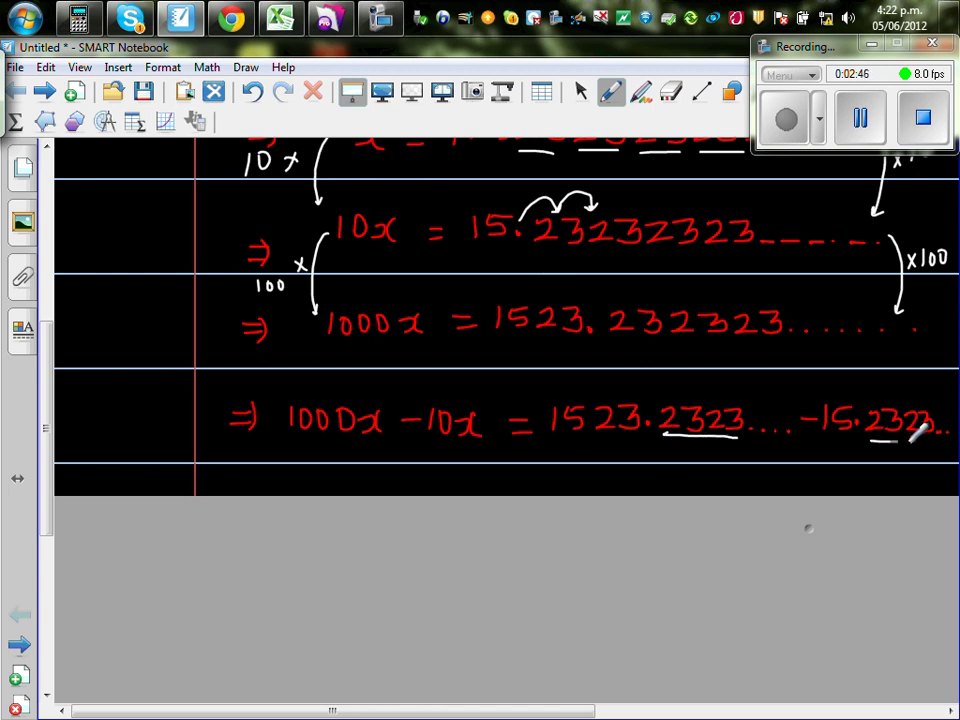
# In the Casio calculator emulator, clear the display and enter 1523.2323
pyautogui.click(80, 19)
pyautogui.click(270, 512)
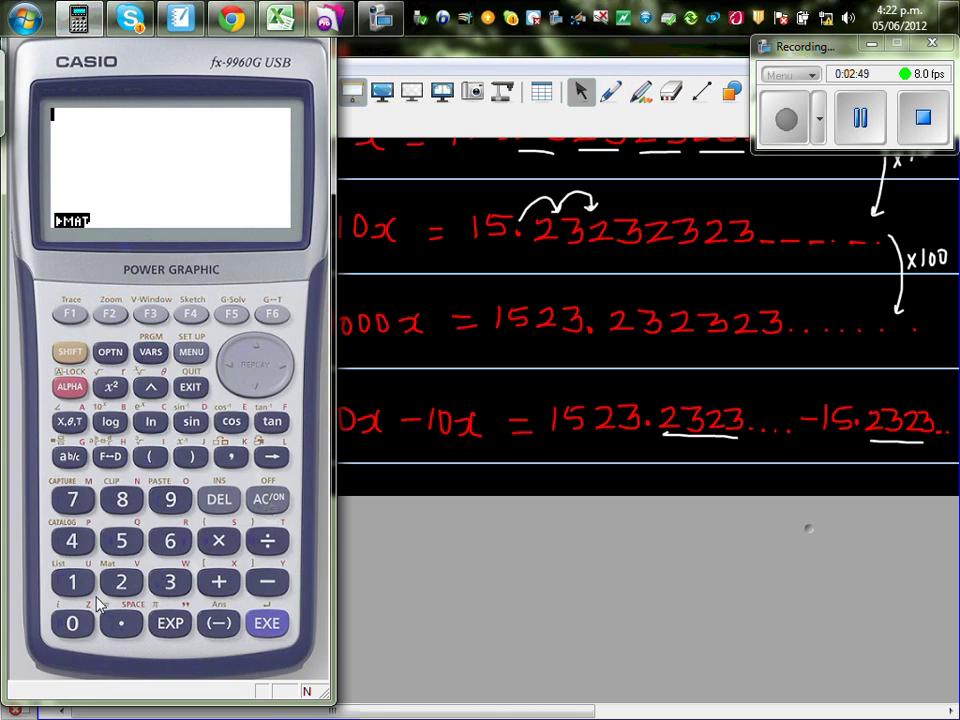
pyautogui.click(73, 582)
pyautogui.click(118, 543)
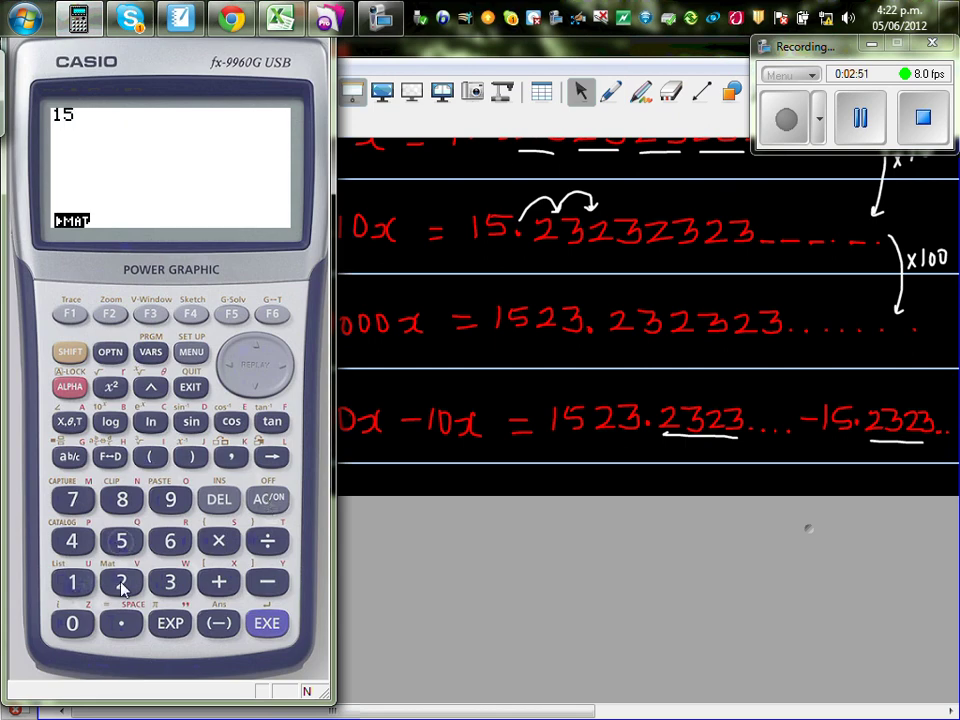
pyautogui.click(122, 582)
pyautogui.click(169, 583)
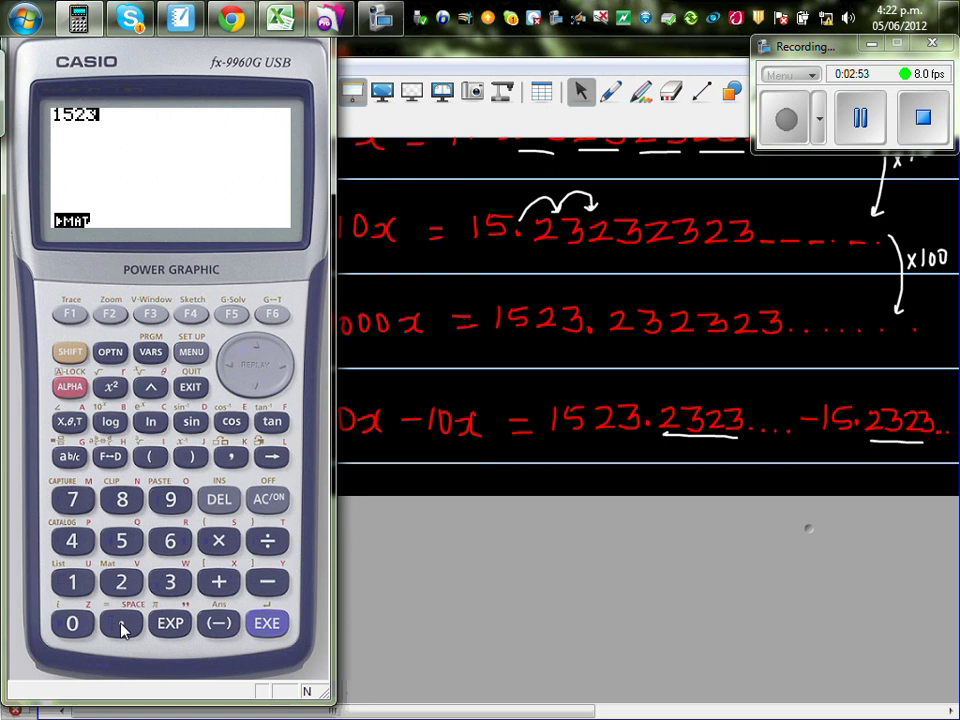
pyautogui.click(126, 622)
pyautogui.click(122, 583)
pyautogui.click(169, 583)
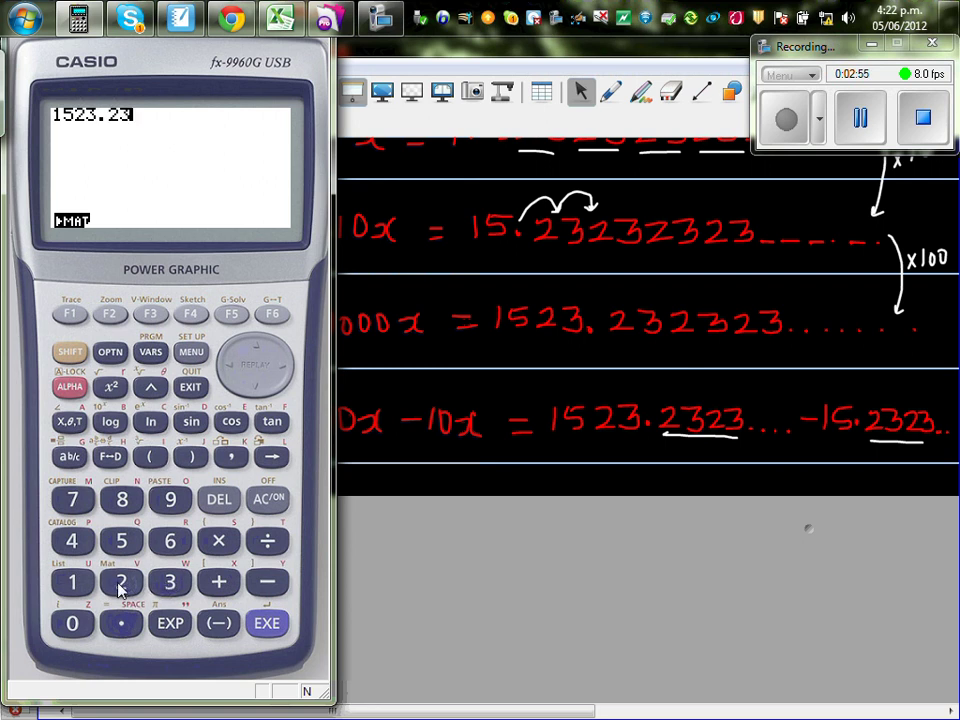
pyautogui.click(122, 583)
pyautogui.click(169, 583)
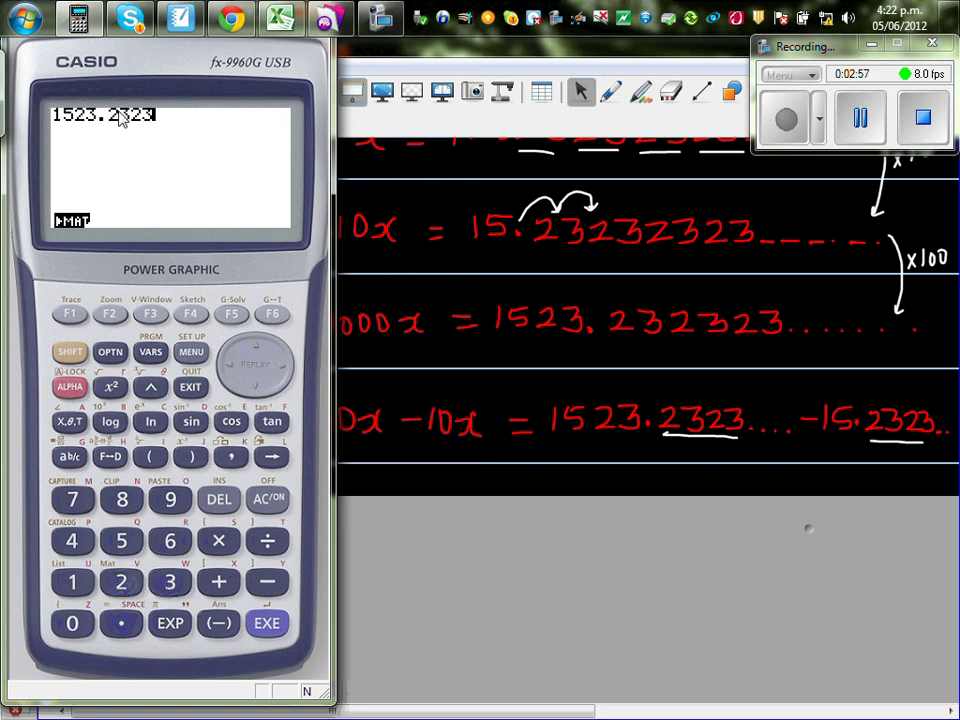
# Subtract 15.2323 and evaluate to get 1508
pyautogui.click(268, 584)
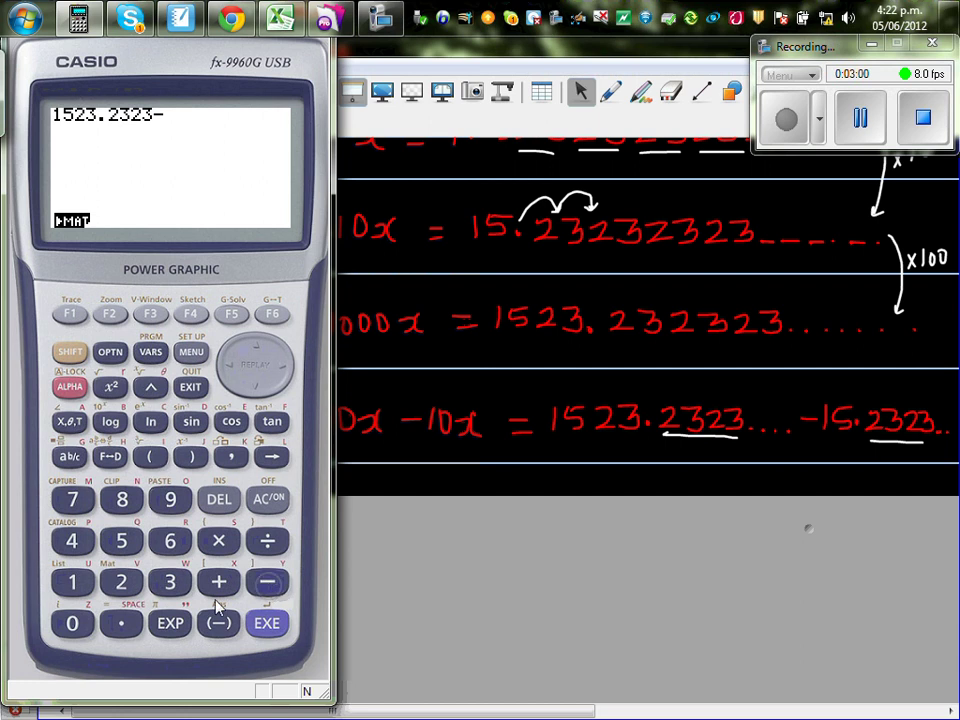
pyautogui.click(80, 585)
pyautogui.click(122, 541)
pyautogui.click(122, 622)
pyautogui.click(121, 583)
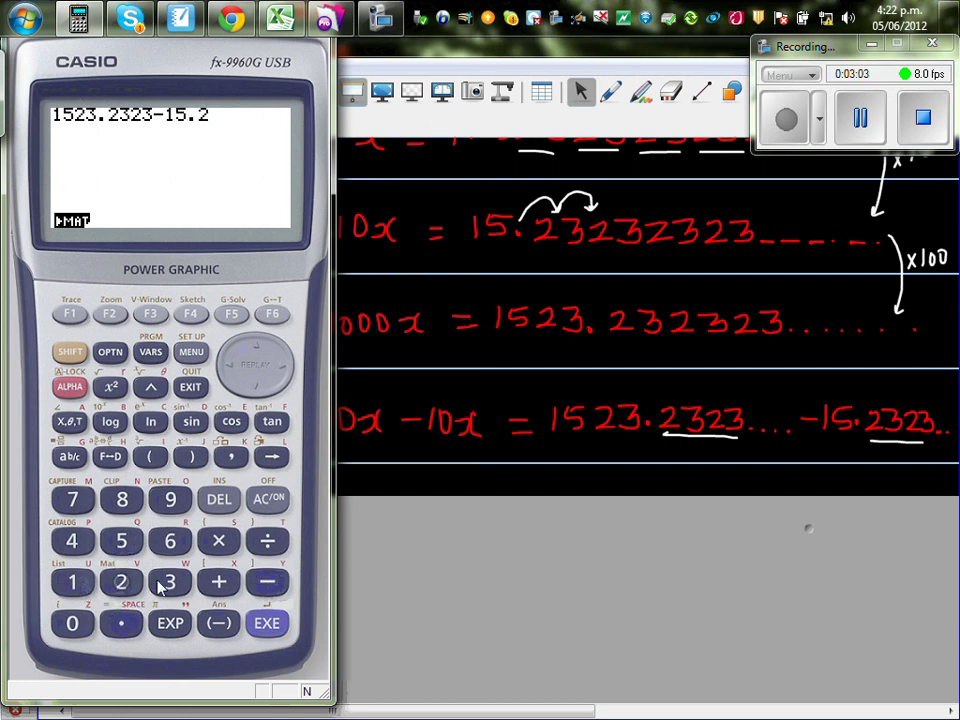
pyautogui.click(267, 626)
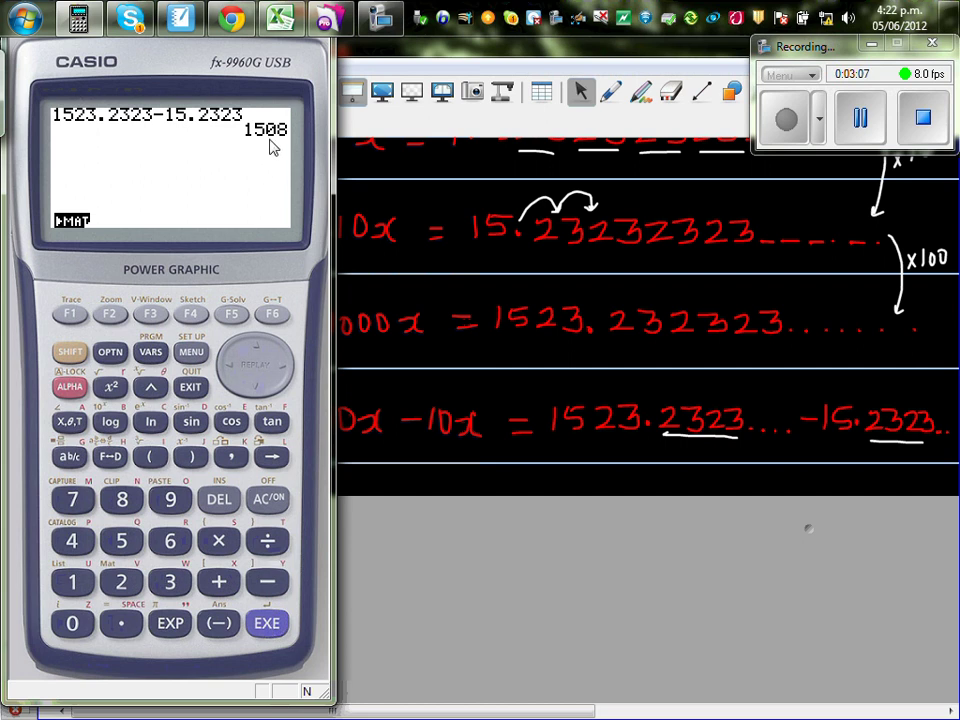
# Confirm that 1523 − 15 also gives 1508, then return to SMART Notebook
pyautogui.click(75, 584)
pyautogui.click(122, 541)
pyautogui.click(121, 583)
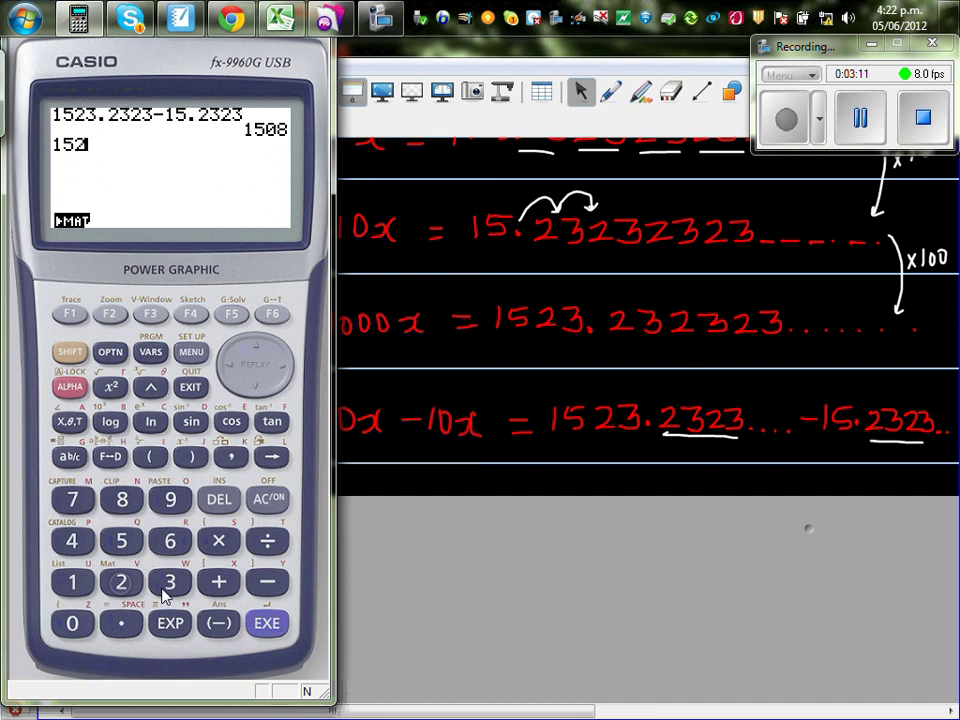
pyautogui.click(170, 583)
pyautogui.click(267, 582)
pyautogui.click(73, 582)
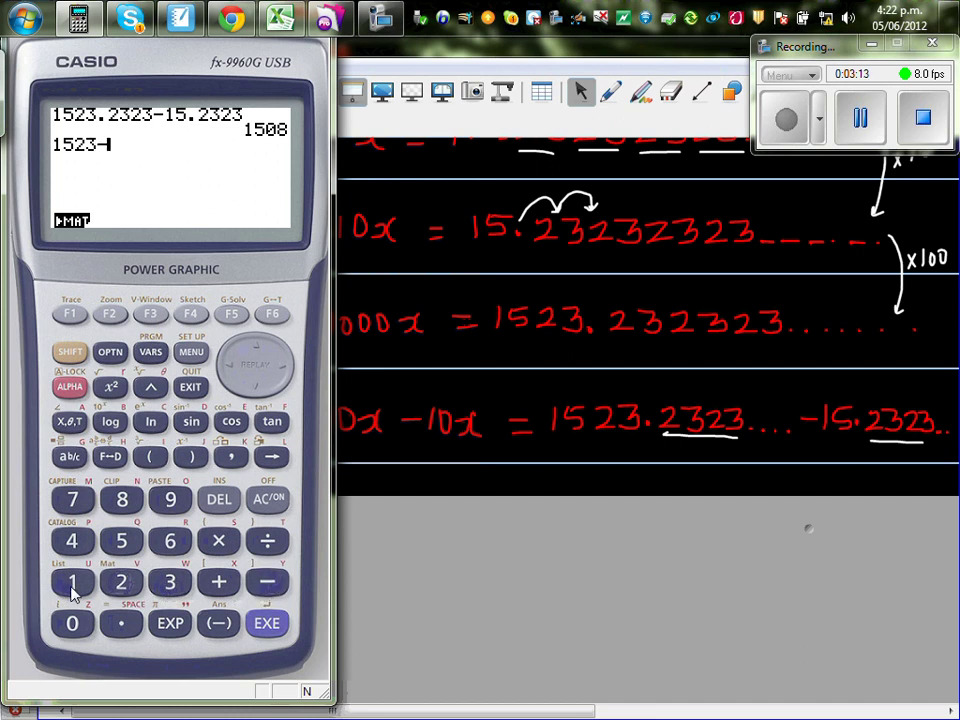
pyautogui.click(124, 541)
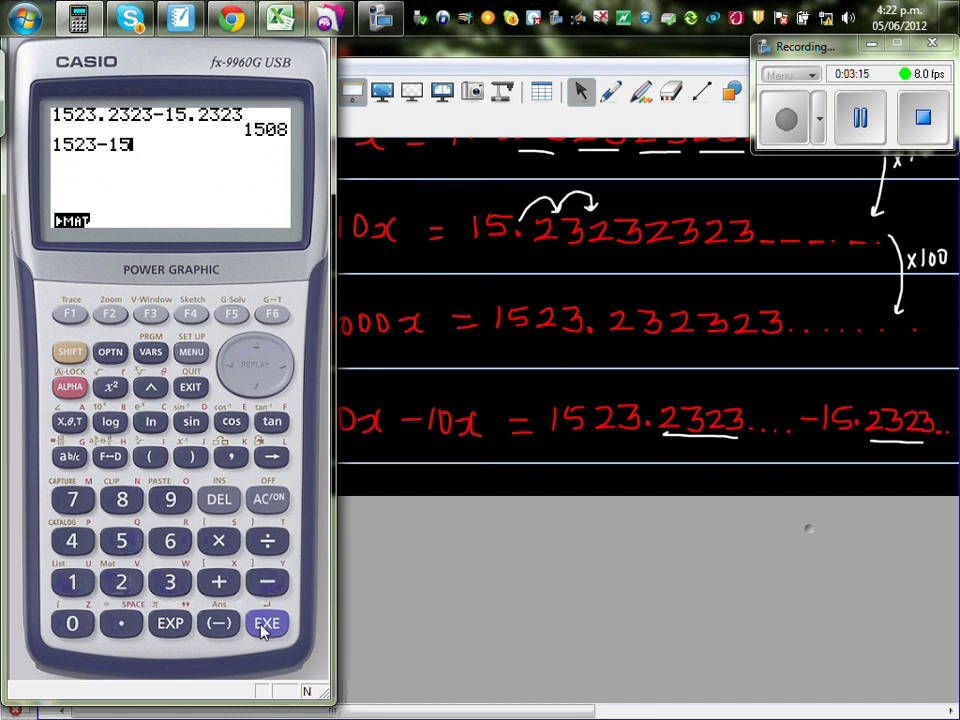
pyautogui.click(265, 628)
pyautogui.click(494, 466)
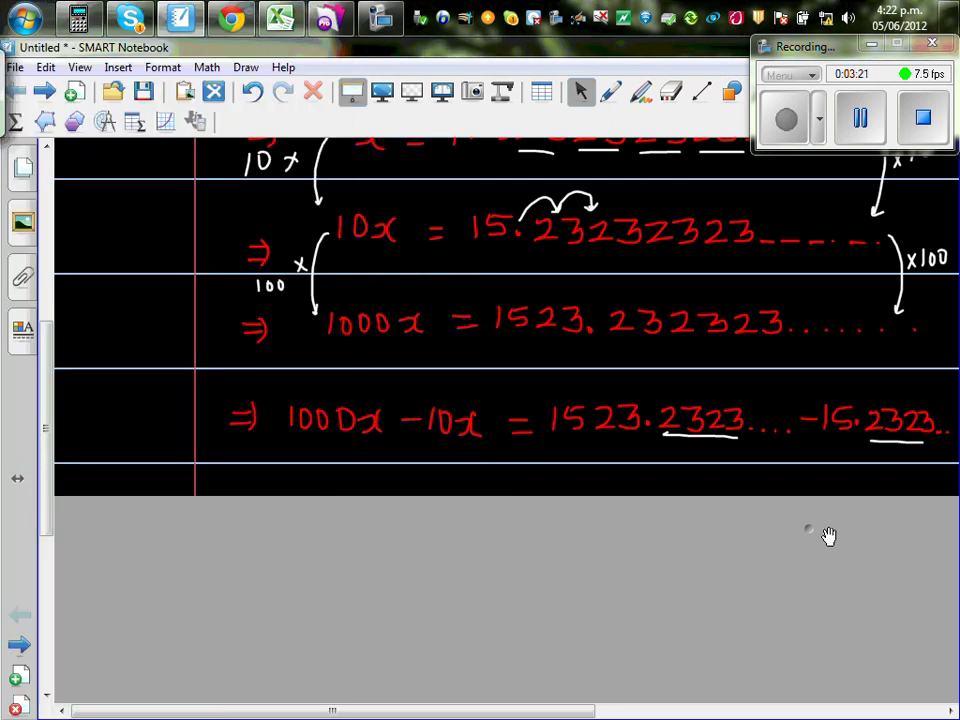
# Extend and scroll the page to reveal the 990x = 1508 line and the 990 ÷ 2 row
pyautogui.moveTo(811, 540); pyautogui.dragTo(797, 672)
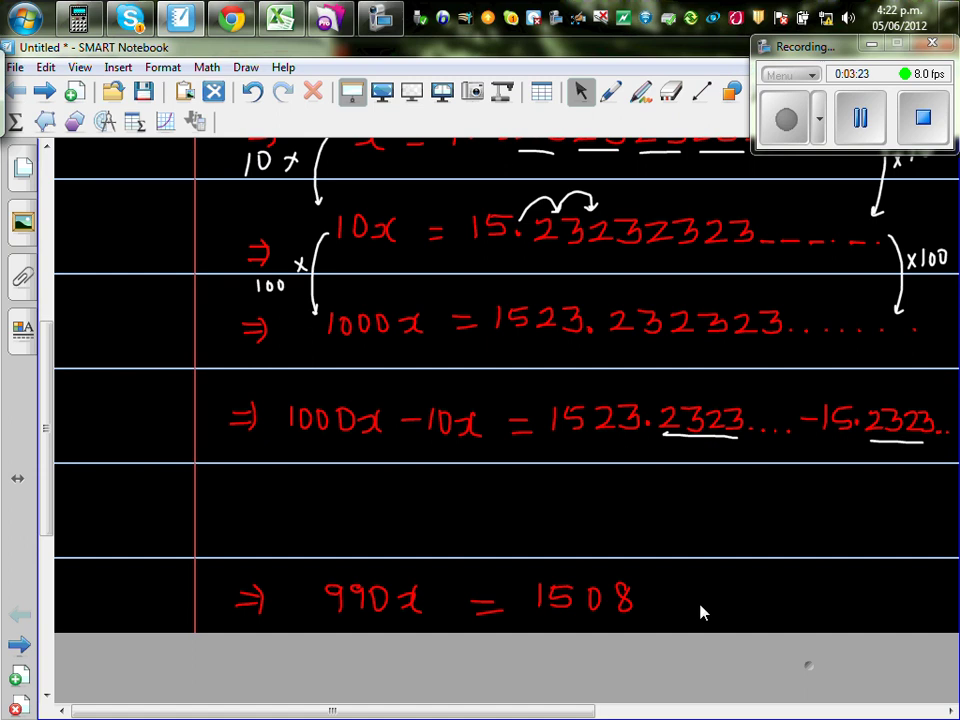
pyautogui.scroll(-2, 47, 470)
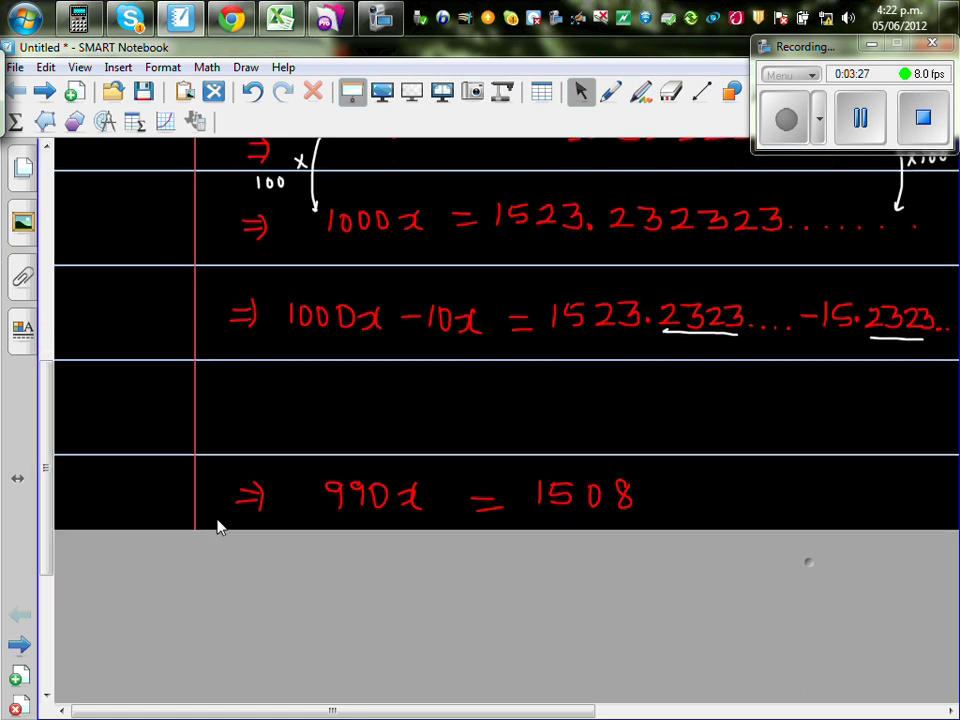
pyautogui.scroll(-2, 50, 447)
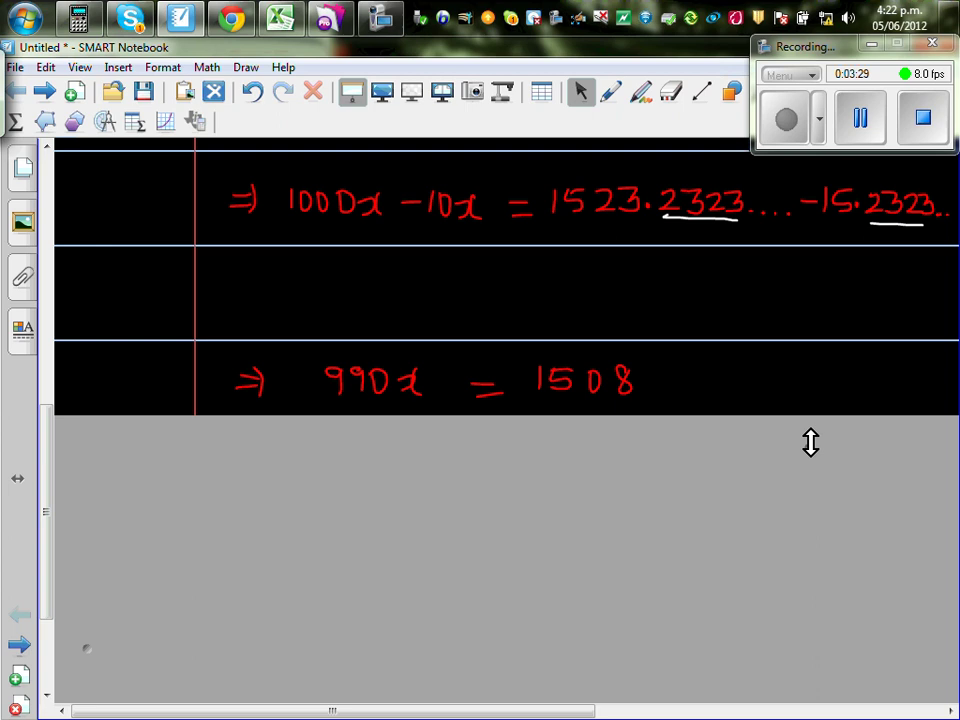
pyautogui.moveTo(810, 441); pyautogui.dragTo(797, 639)
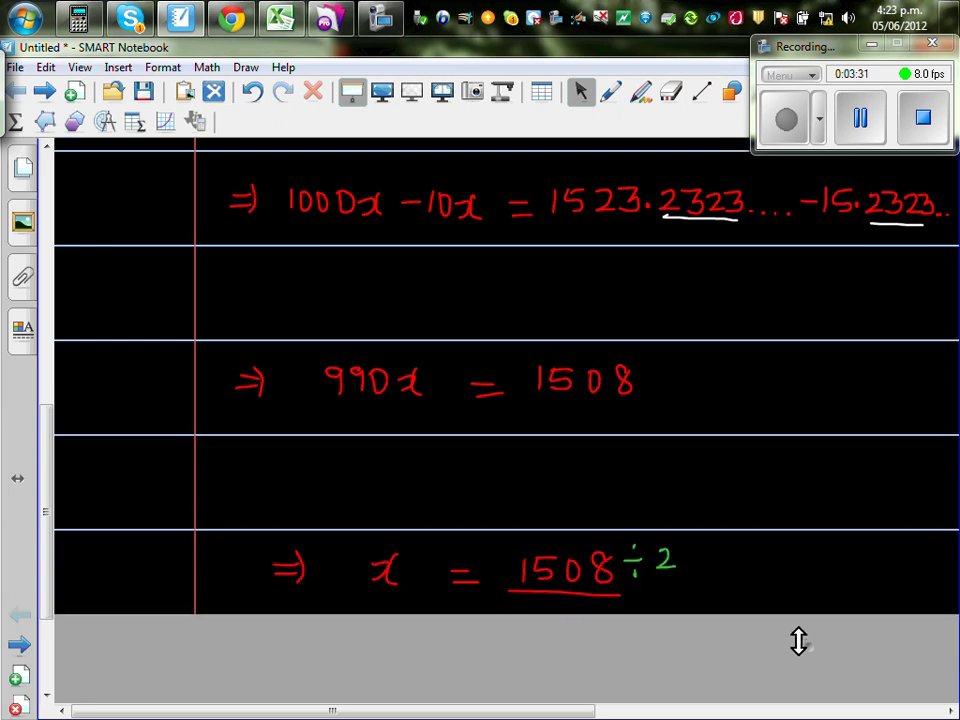
pyautogui.scroll(-3, 46, 480)
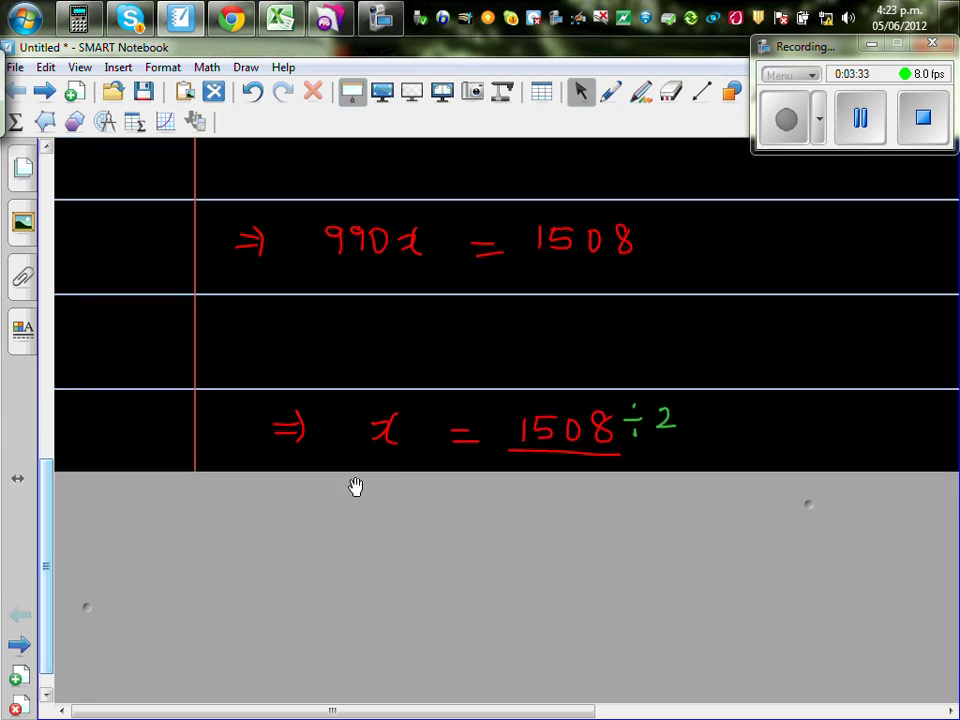
pyautogui.moveTo(806, 501); pyautogui.dragTo(812, 579)
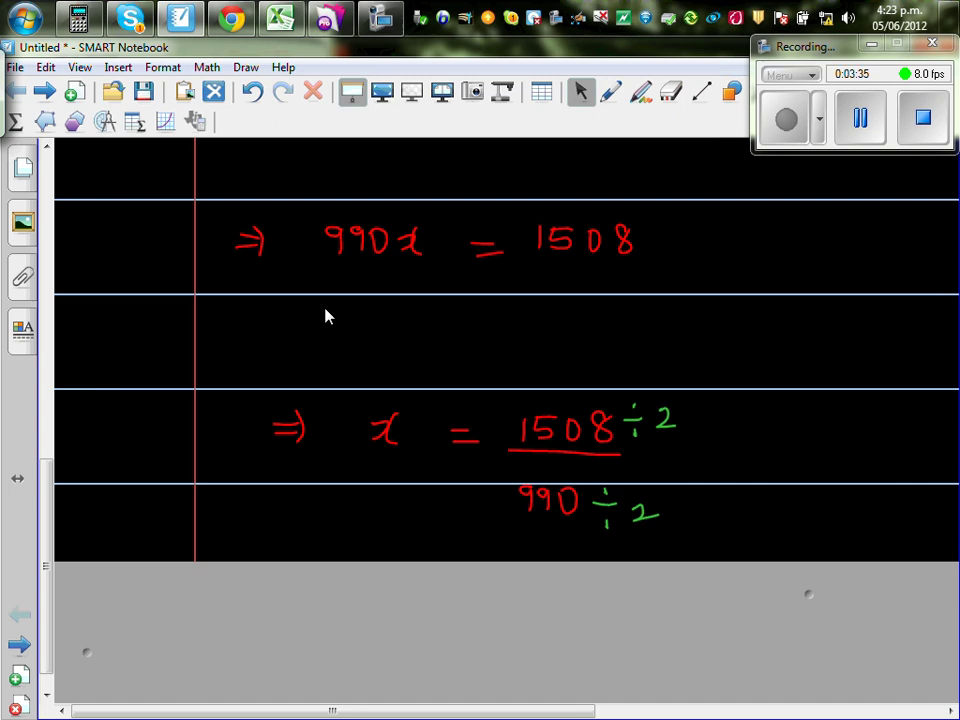
# With white pen ink, write fraction bars and 990 under both 990x and 1508
pyautogui.click(610, 93)
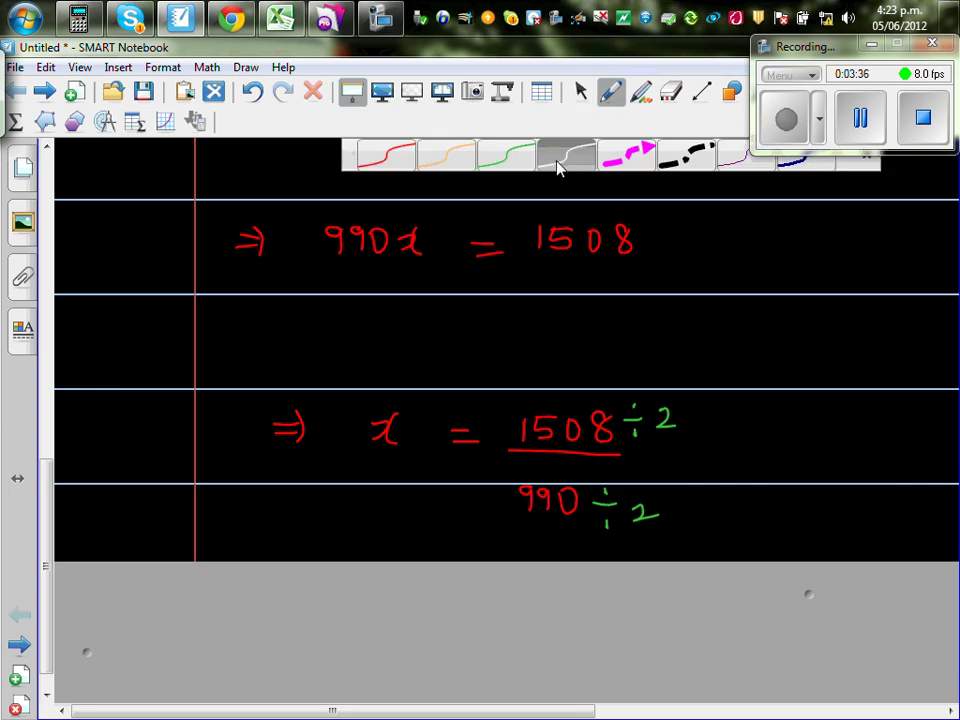
pyautogui.click(557, 160)
pyautogui.moveTo(325, 268)
pyautogui.mouseDown()
pyautogui.moveTo(402, 268)
pyautogui.moveTo(366, 294)
pyautogui.moveTo(386, 306)
pyautogui.moveTo(396, 292)
pyautogui.mouseUp()
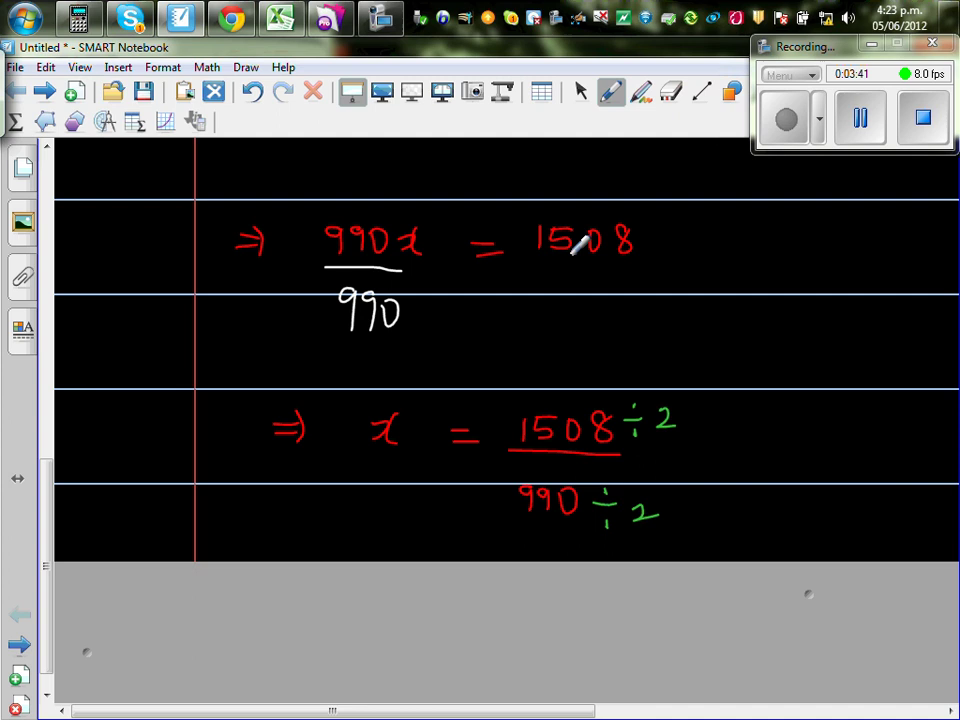
pyautogui.moveTo(540, 267); pyautogui.dragTo(630, 266)
pyautogui.moveTo(572, 292)
pyautogui.mouseDown()
pyautogui.moveTo(578, 318)
pyautogui.moveTo(606, 285)
pyautogui.moveTo(592, 325)
pyautogui.mouseUp()
pyautogui.moveTo(600, 296)
pyautogui.mouseDown()
pyautogui.moveTo(606, 306)
pyautogui.moveTo(604, 296)
pyautogui.mouseUp()
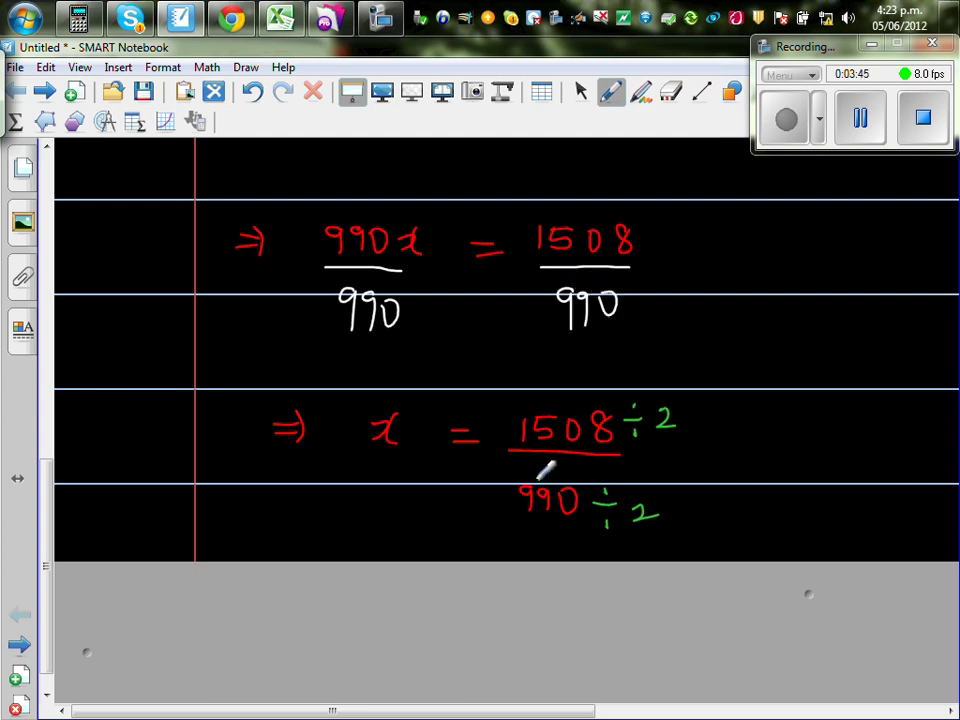
pyautogui.scroll(-1, 49, 482)
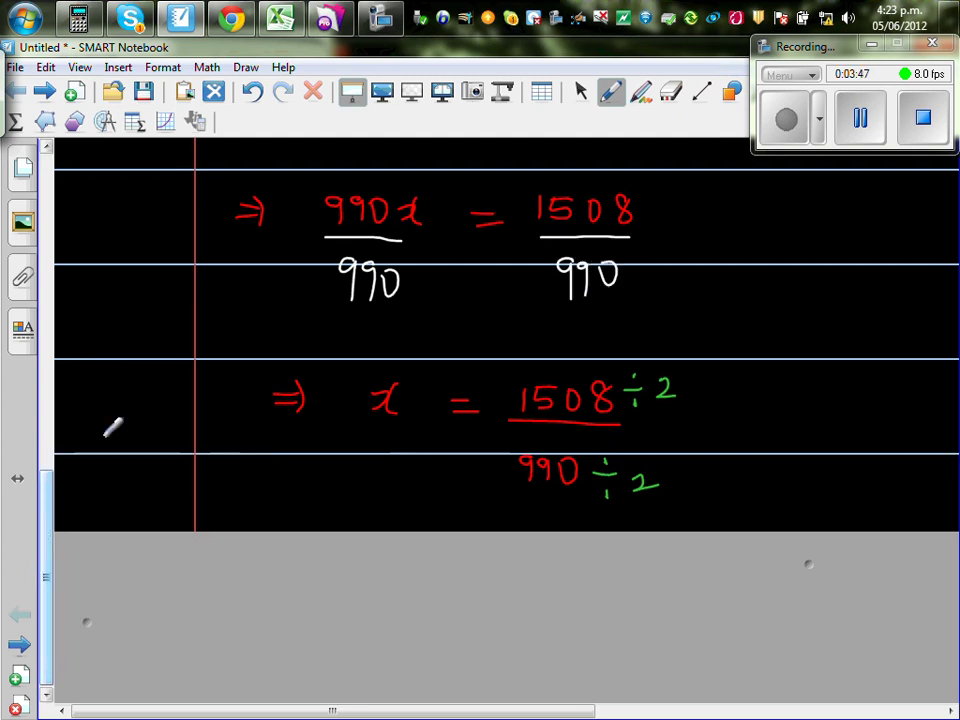
# Reveal the orange answer line and write the 'Improper fraction' label next to 754/495
pyautogui.click(352, 91)
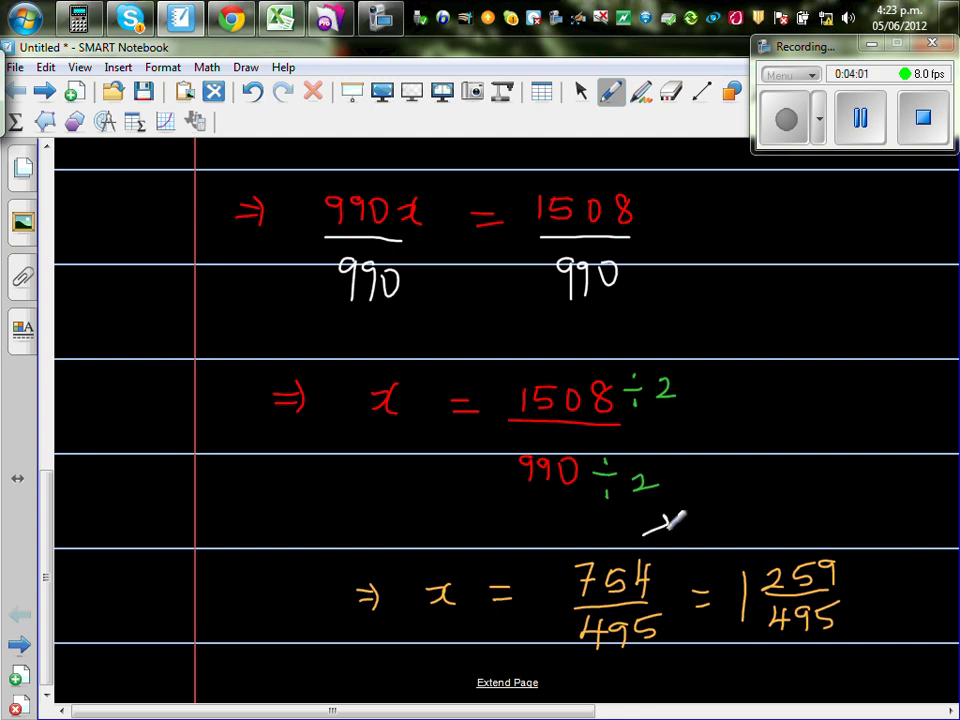
pyautogui.moveTo(686, 491)
pyautogui.mouseDown()
pyautogui.moveTo(685, 513)
pyautogui.moveTo(703, 493)
pyautogui.moveTo(722, 508)
pyautogui.moveTo(748, 466)
pyautogui.moveTo(777, 453)
pyautogui.moveTo(782, 466)
pyautogui.moveTo(793, 450)
pyautogui.moveTo(826, 466)
pyautogui.mouseUp()
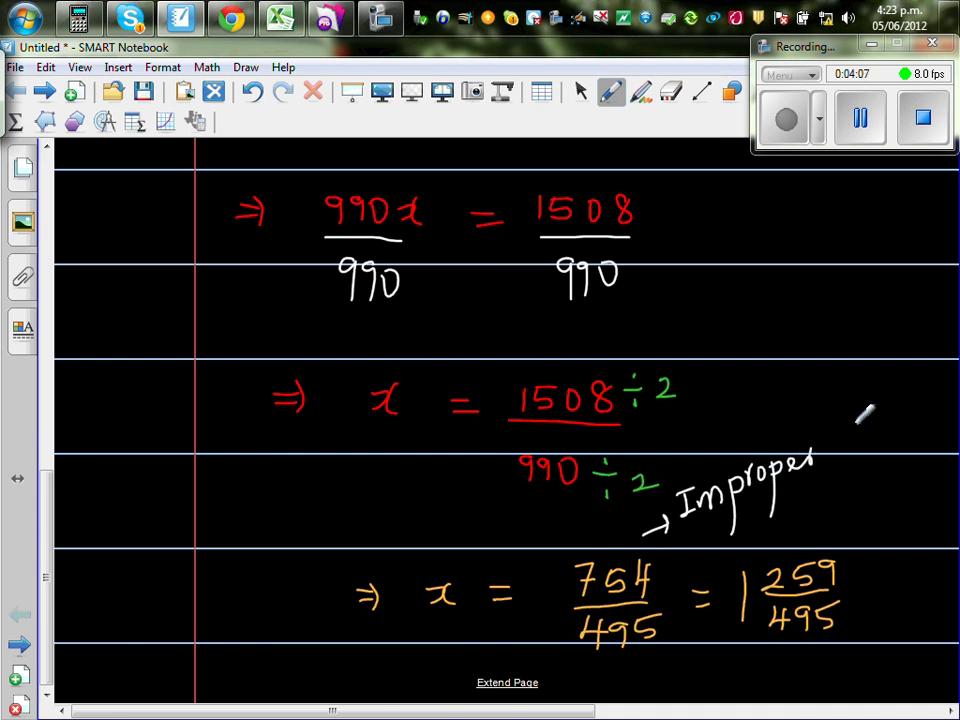
pyautogui.moveTo(850, 425)
pyautogui.mouseDown()
pyautogui.moveTo(832, 476)
pyautogui.moveTo(857, 424)
pyautogui.moveTo(913, 396)
pyautogui.moveTo(932, 405)
pyautogui.mouseUp()
# Draw an arrow to 1 259/495 and label it 'mixed #'
pyautogui.moveTo(790, 548)
pyautogui.mouseDown()
pyautogui.moveTo(815, 521)
pyautogui.moveTo(816, 532)
pyautogui.moveTo(848, 514)
pyautogui.moveTo(876, 515)
pyautogui.moveTo(864, 515)
pyautogui.moveTo(897, 496)
pyautogui.moveTo(909, 500)
pyautogui.moveTo(897, 545)
pyautogui.mouseUp()
pyautogui.moveTo(910, 517)
pyautogui.mouseDown()
pyautogui.moveTo(907, 544)
pyautogui.moveTo(918, 526)
pyautogui.mouseUp()
pyautogui.moveTo(889, 539); pyautogui.dragTo(917, 537)
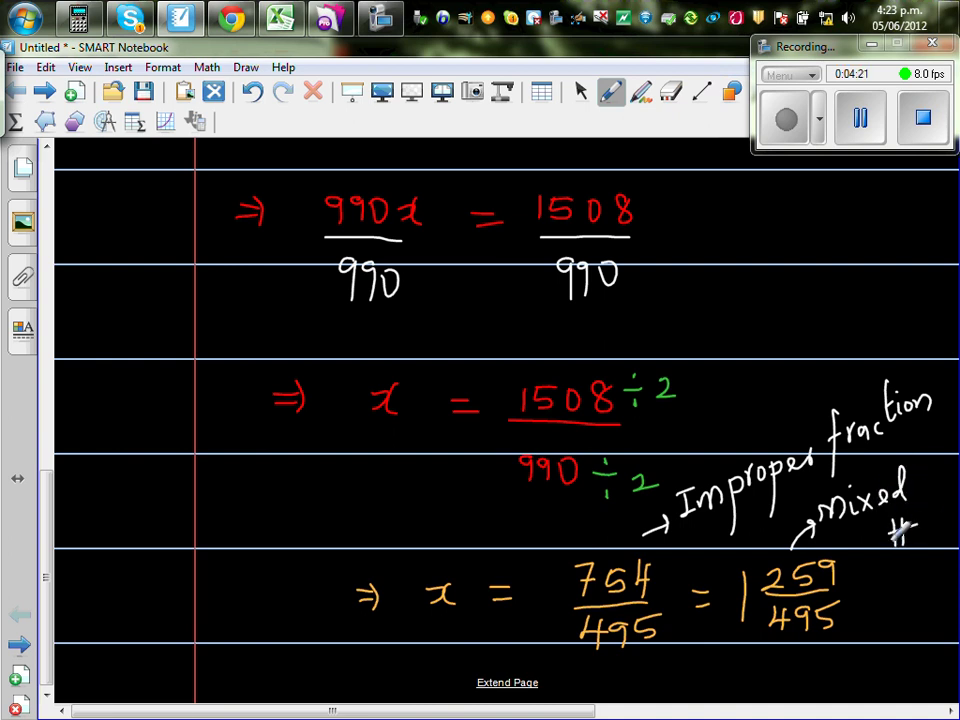